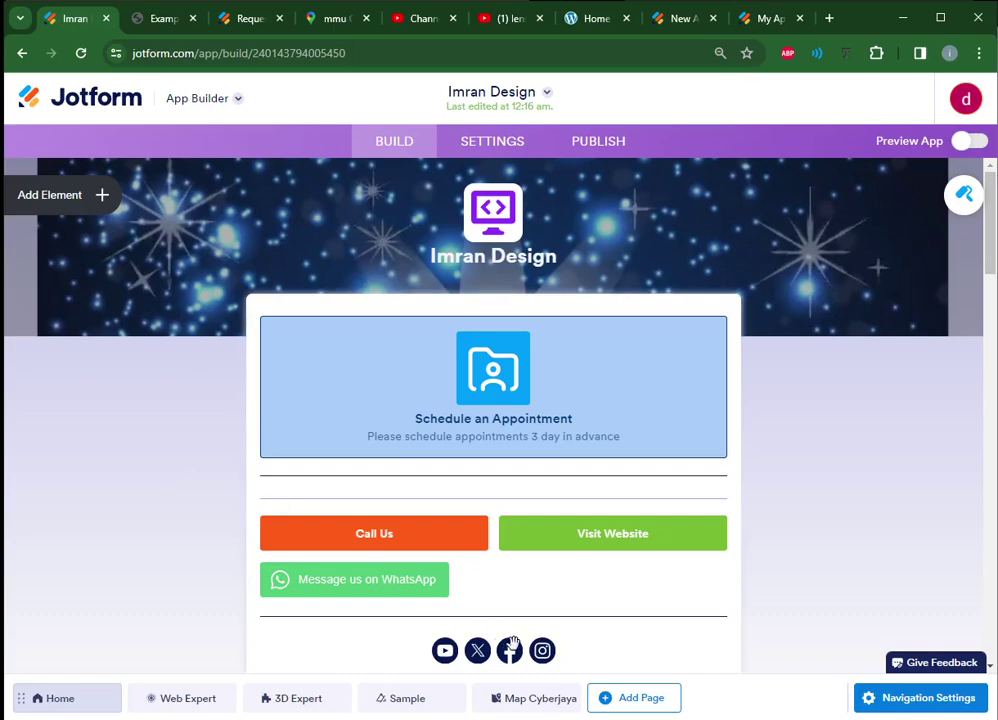
Switch to the mirrored phone, launch the Imran Design app, go to its Home page and test the WhatsApp message button.
key(alt+Tab)
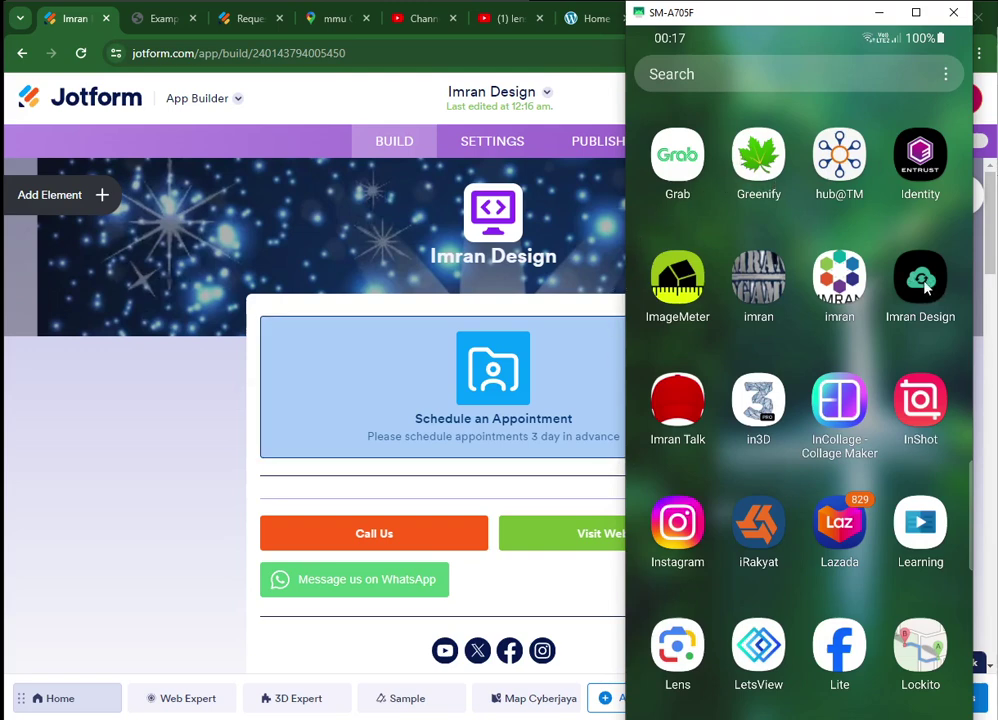
click(921, 279)
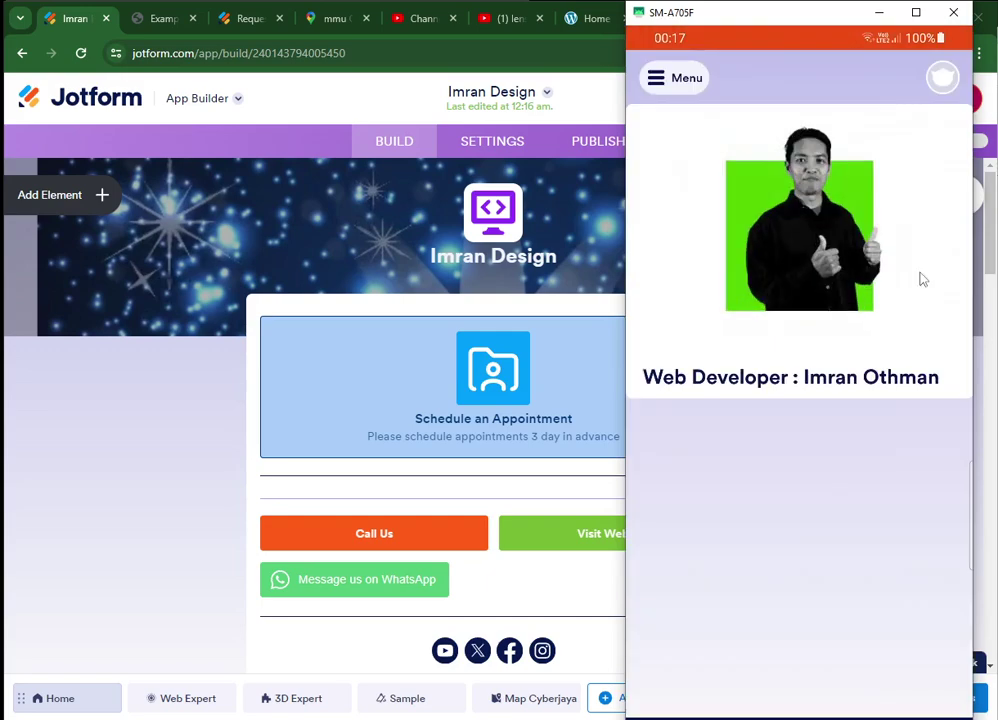
click(657, 82)
click(821, 266)
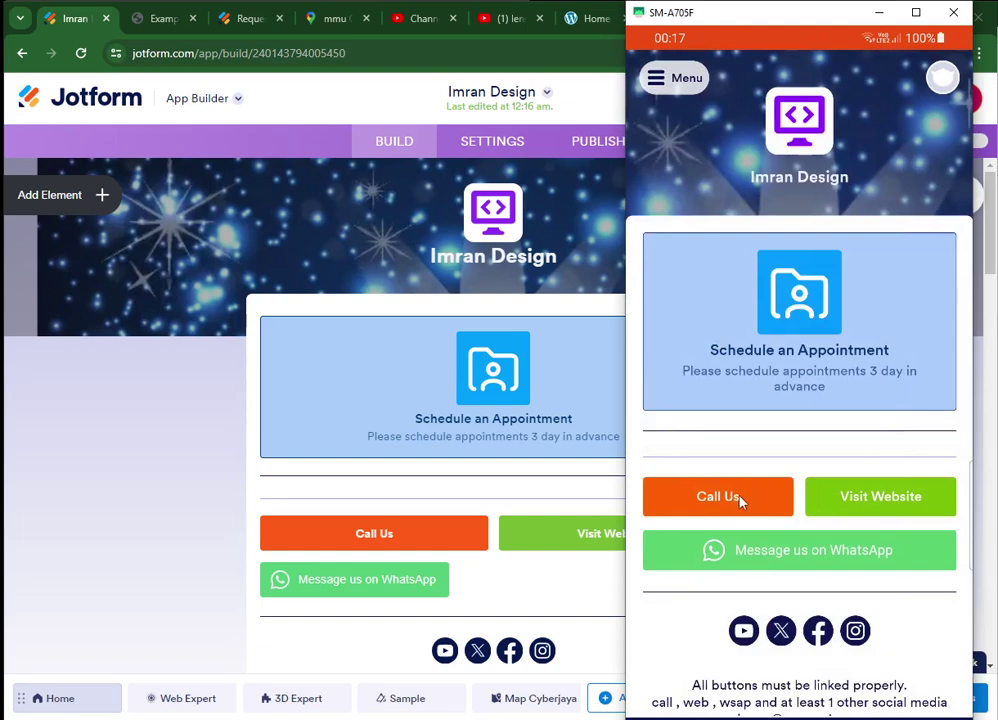
click(798, 550)
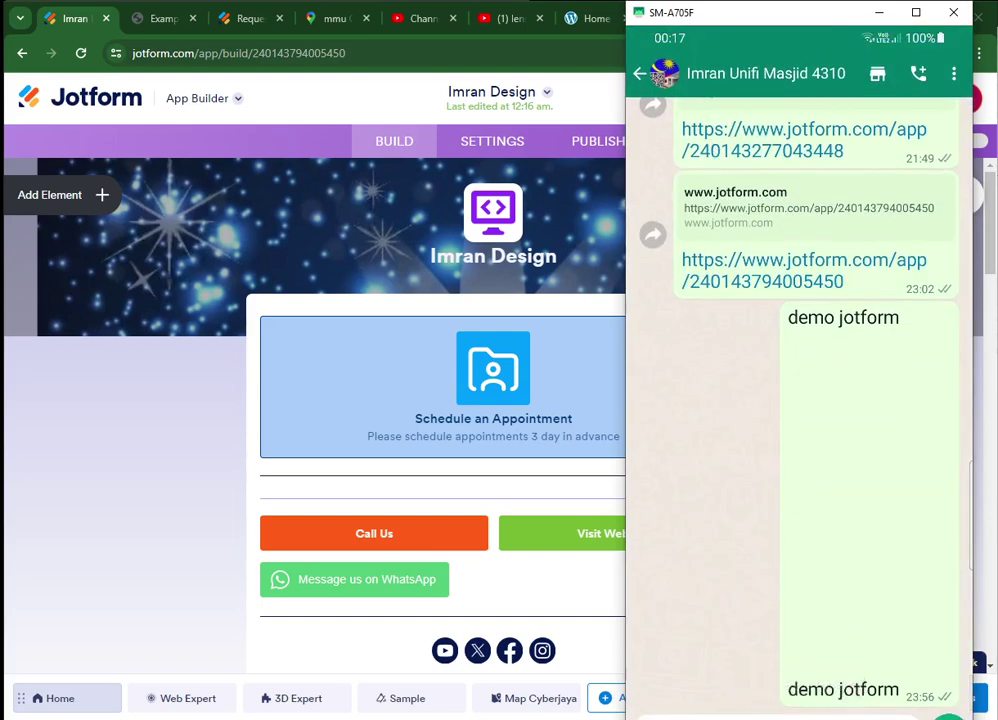
Return from the WhatsApp chat to the phone app and view its Web Expert page.
key(alt+s)
click(778, 387)
click(654, 85)
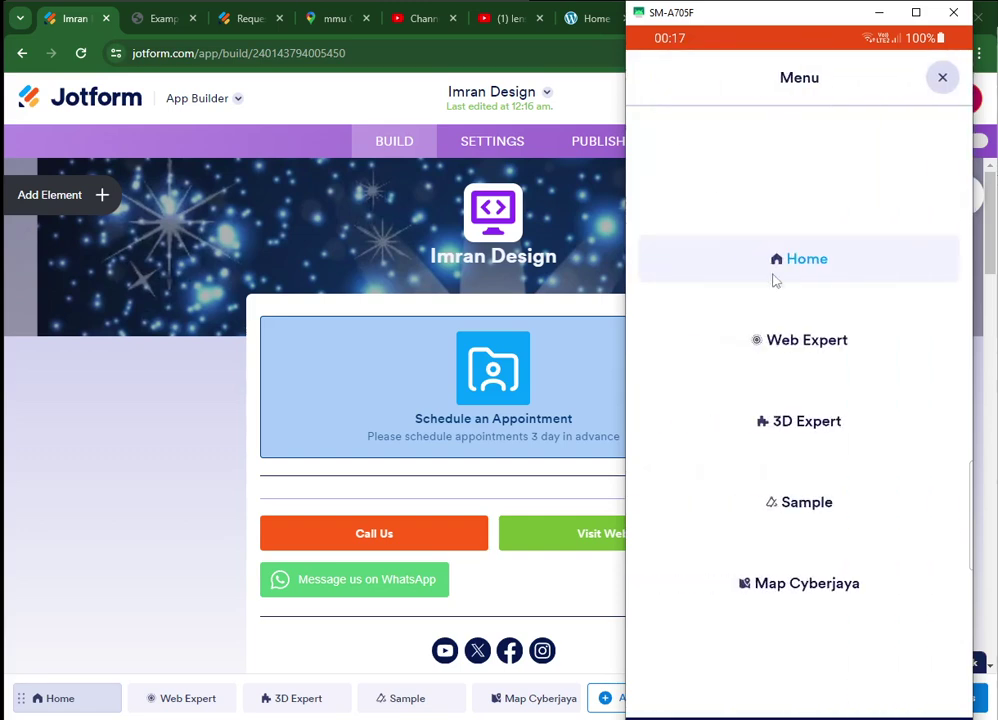
click(818, 345)
Switch to the My Apps page in the browser, return to the app creation options and browse the ready-made templates.
click(120, 330)
click(757, 22)
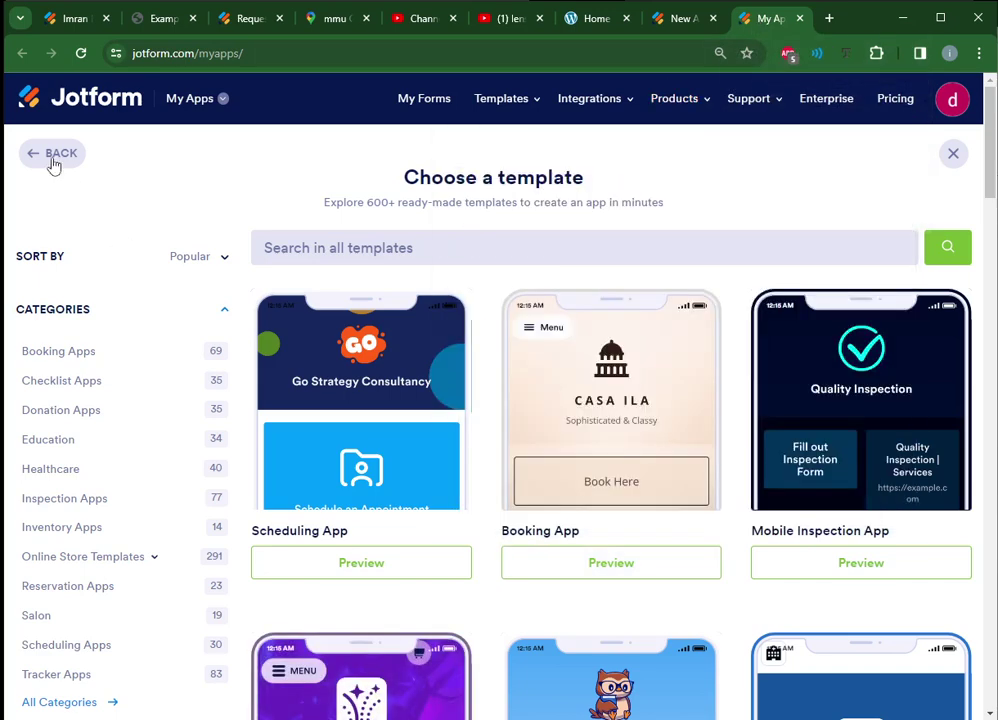
click(53, 158)
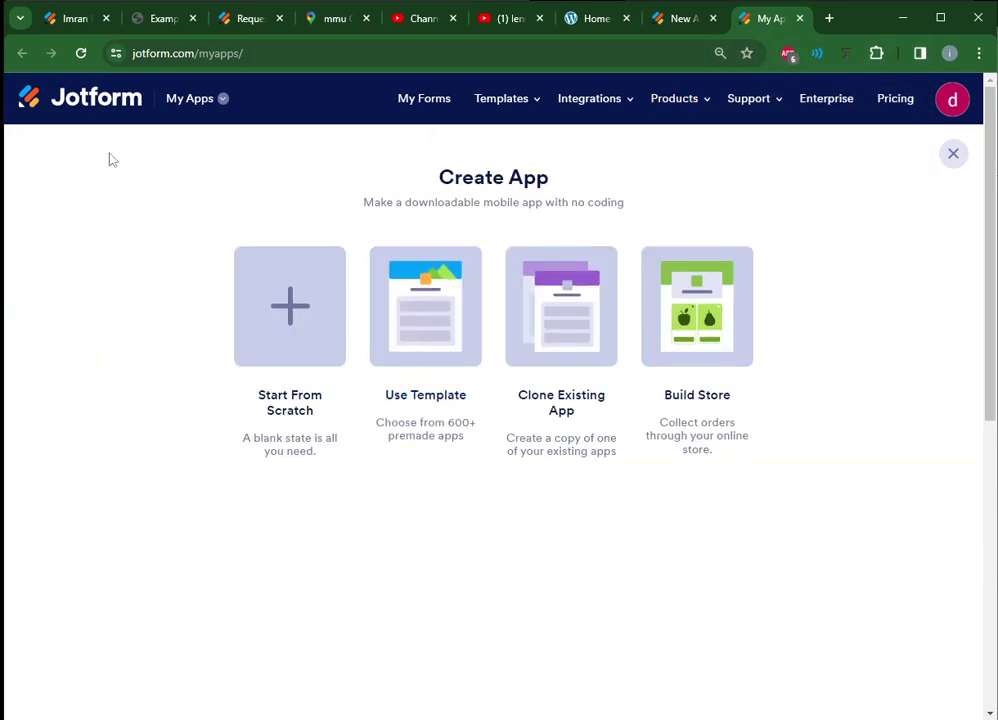
click(417, 303)
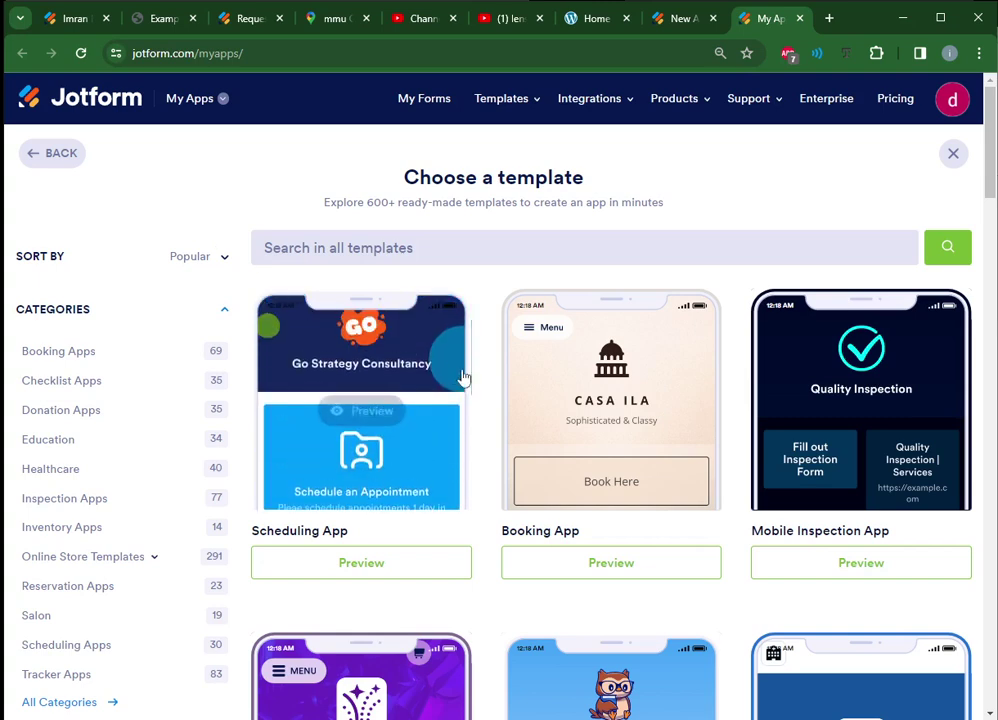
Add a new page to the app in the builder and name it Gallery.
click(50, 18)
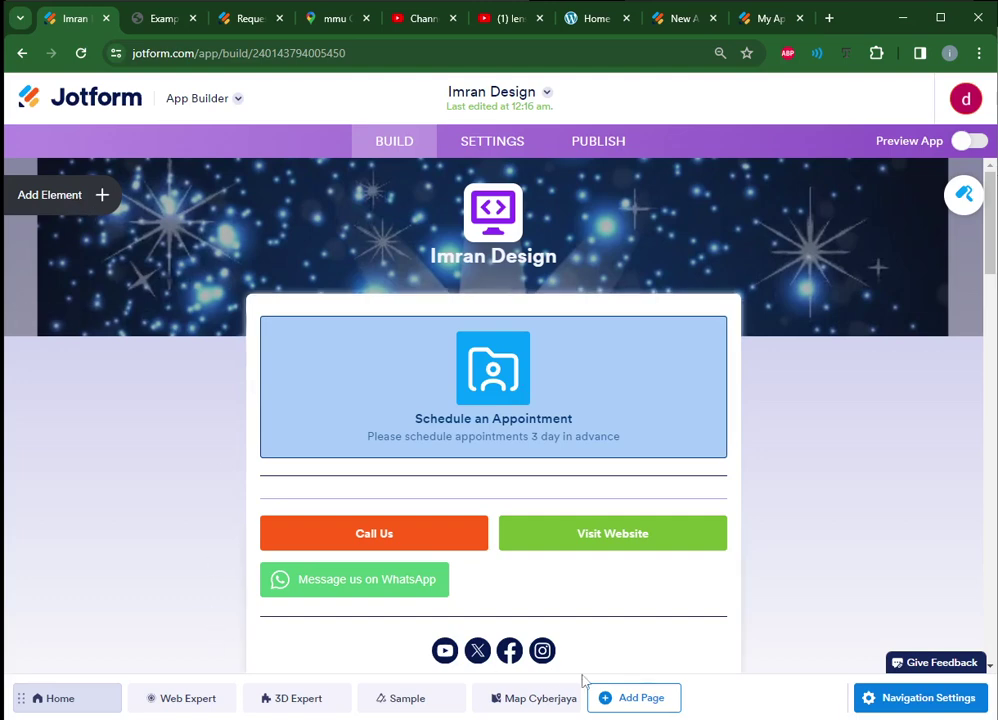
click(632, 706)
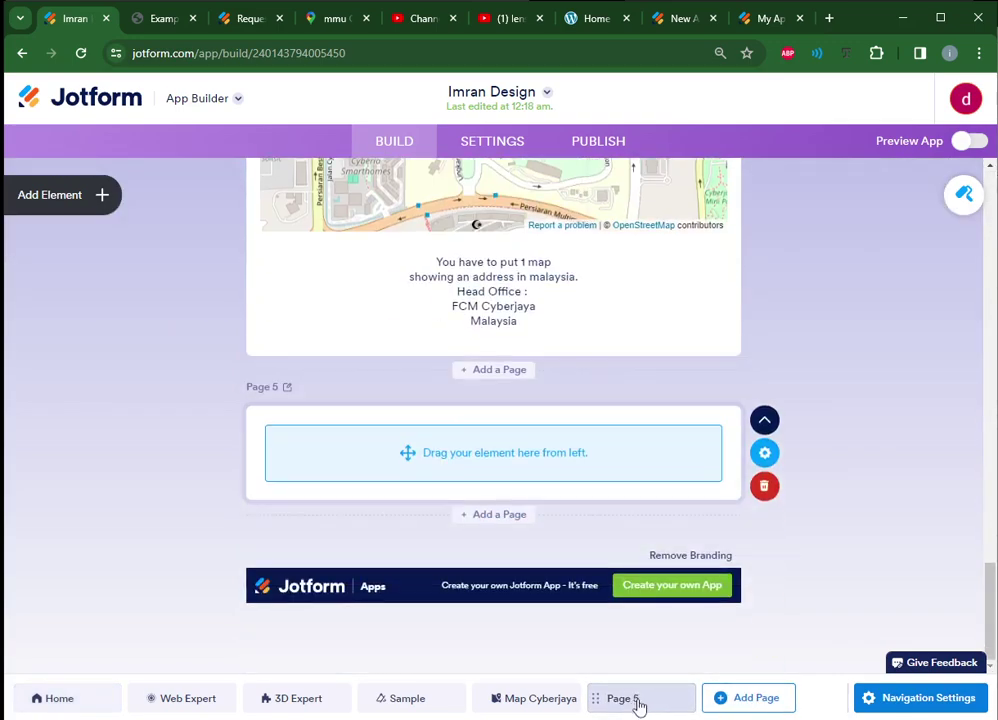
double_click(638, 706)
text(Gallery)
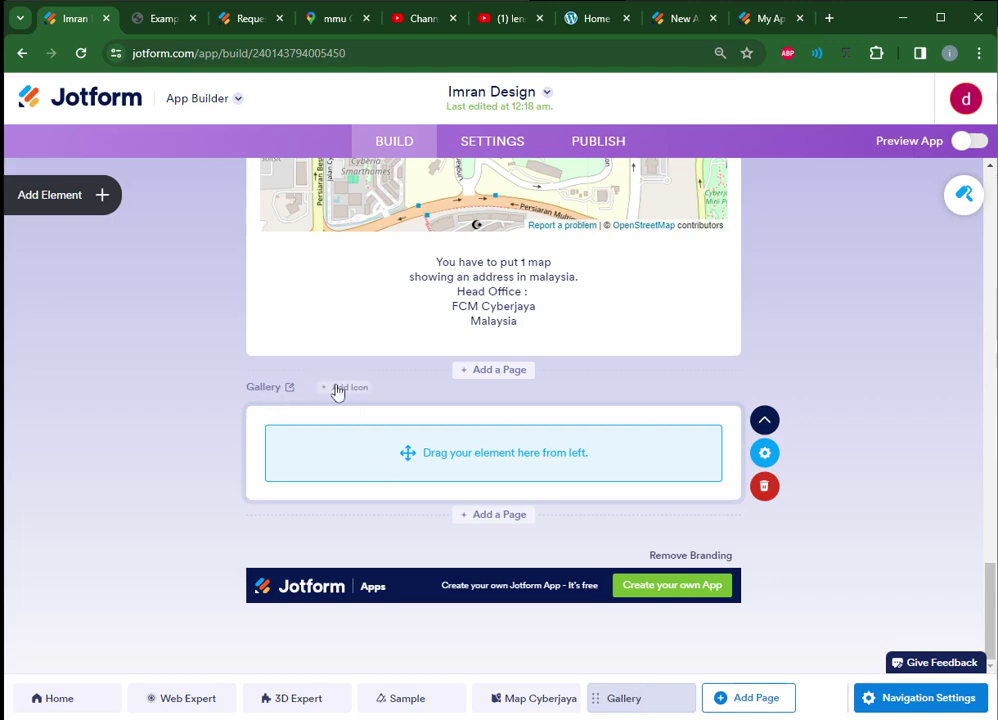
Turn on the Gallery page's icon and choose the globe-on-stand icon for it.
click(338, 392)
click(941, 386)
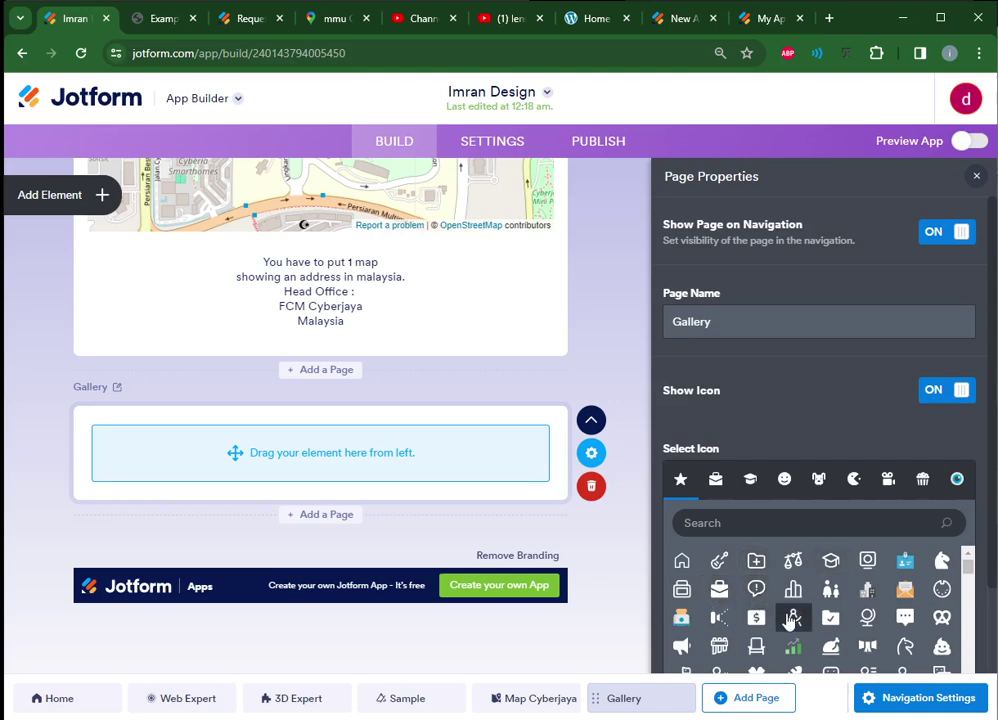
click(864, 619)
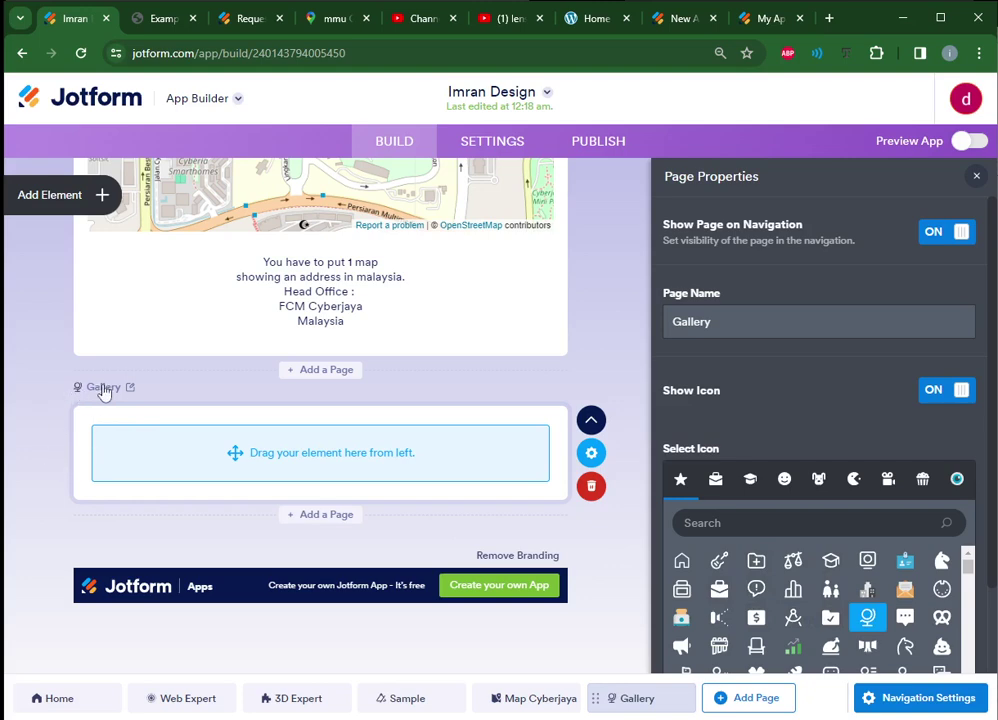
click(62, 461)
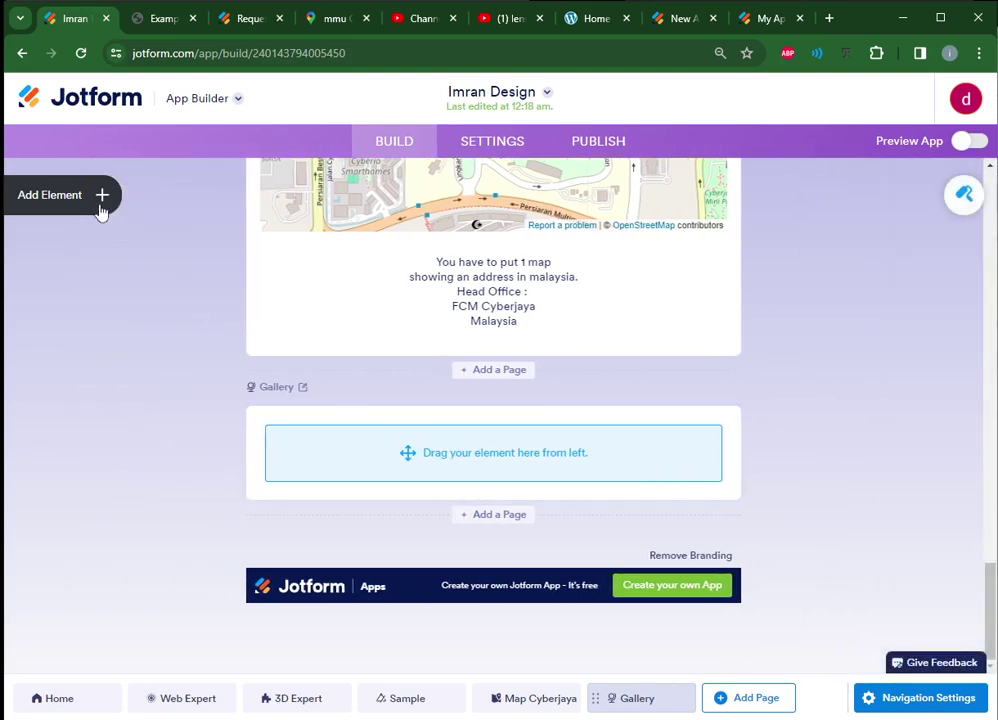
Look through the available app widgets and basic elements, down to the featured image, video and map widgets.
click(100, 200)
click(155, 220)
scroll(165, 492, down, 3)
scroll(165, 495, down, 4)
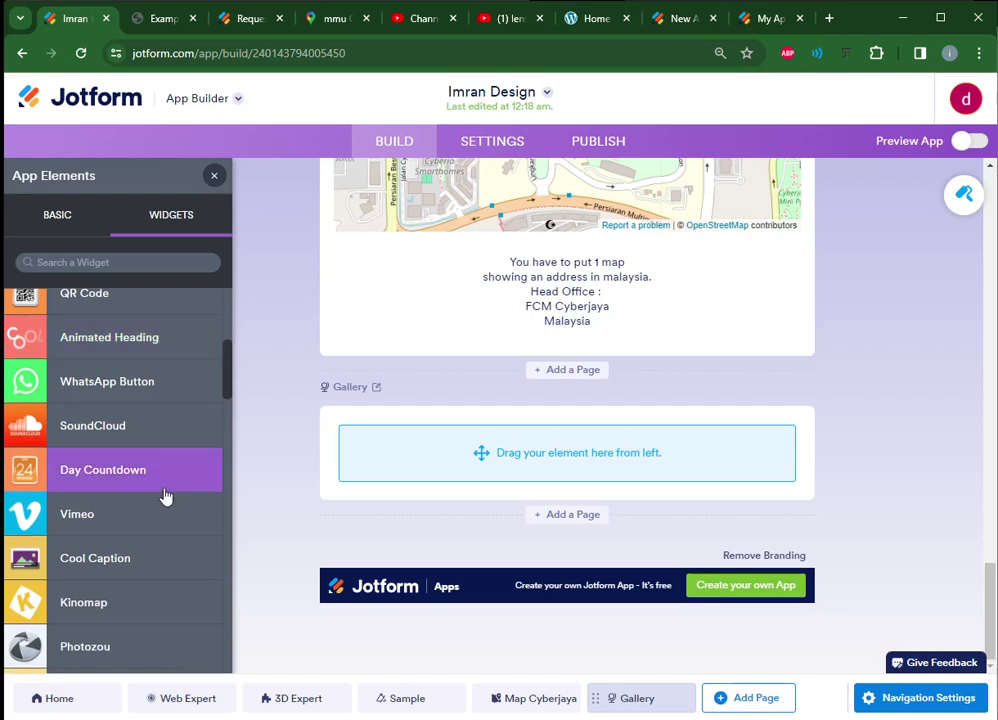
scroll(164, 496, down, 6)
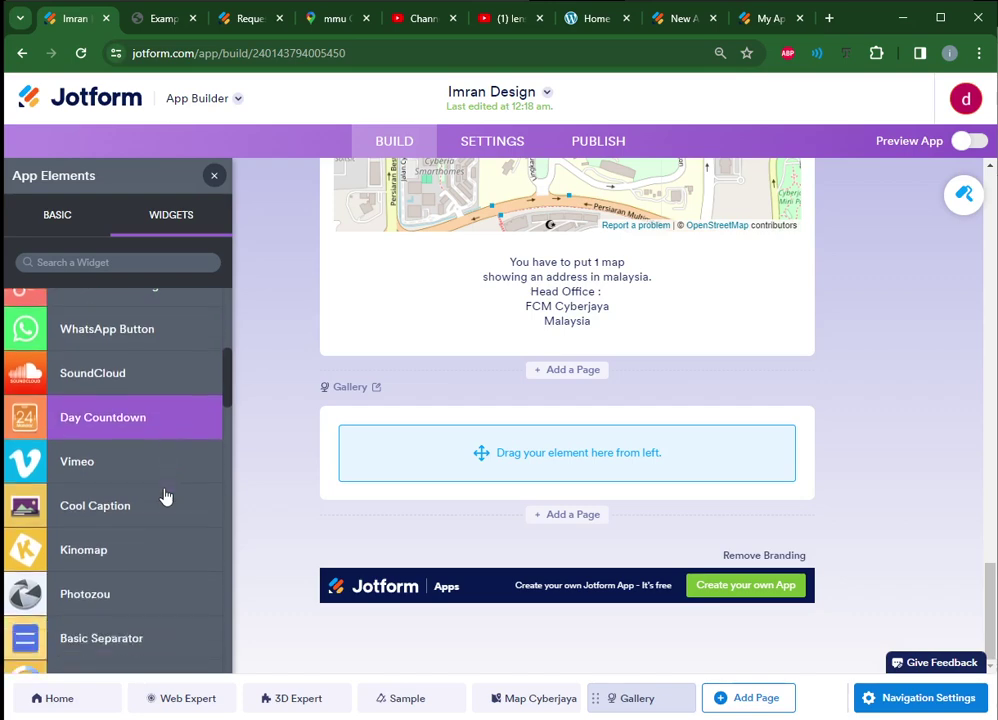
click(60, 226)
scroll(153, 416, down, 2)
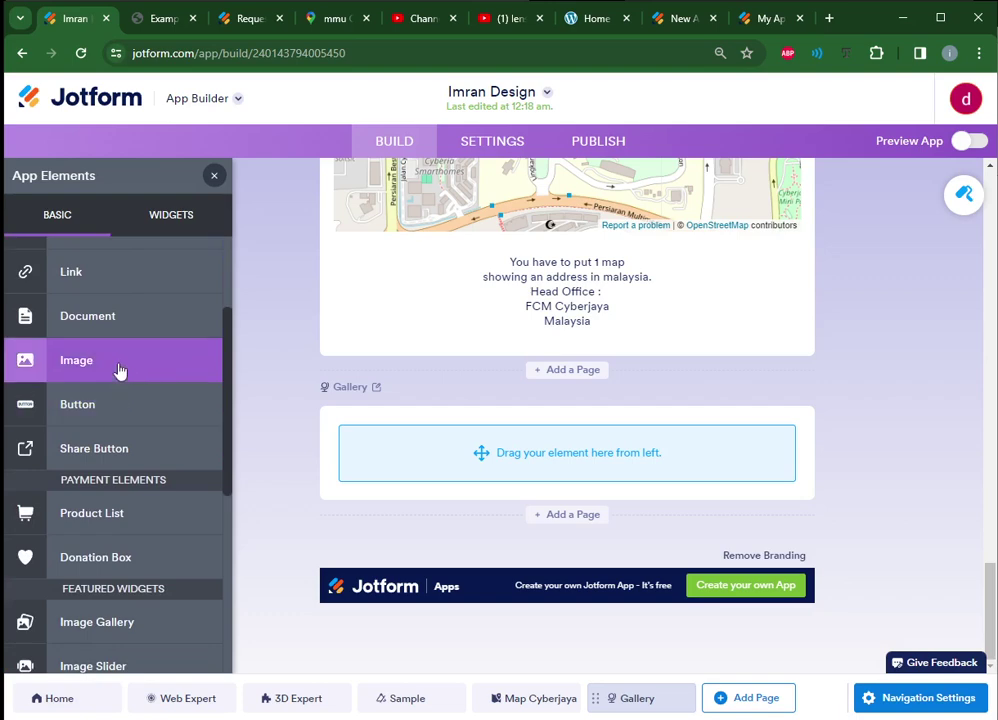
scroll(119, 371, down, 2)
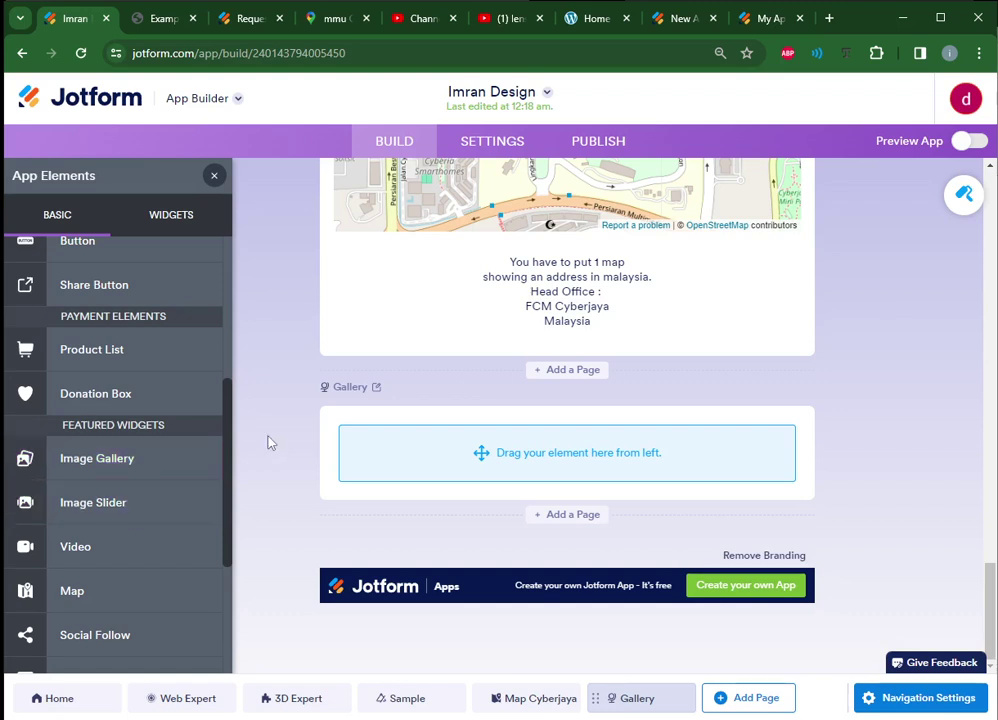
Open the properties of the Home page's Call Us button and examine its action and phone number.
scroll(326, 314, up, 15)
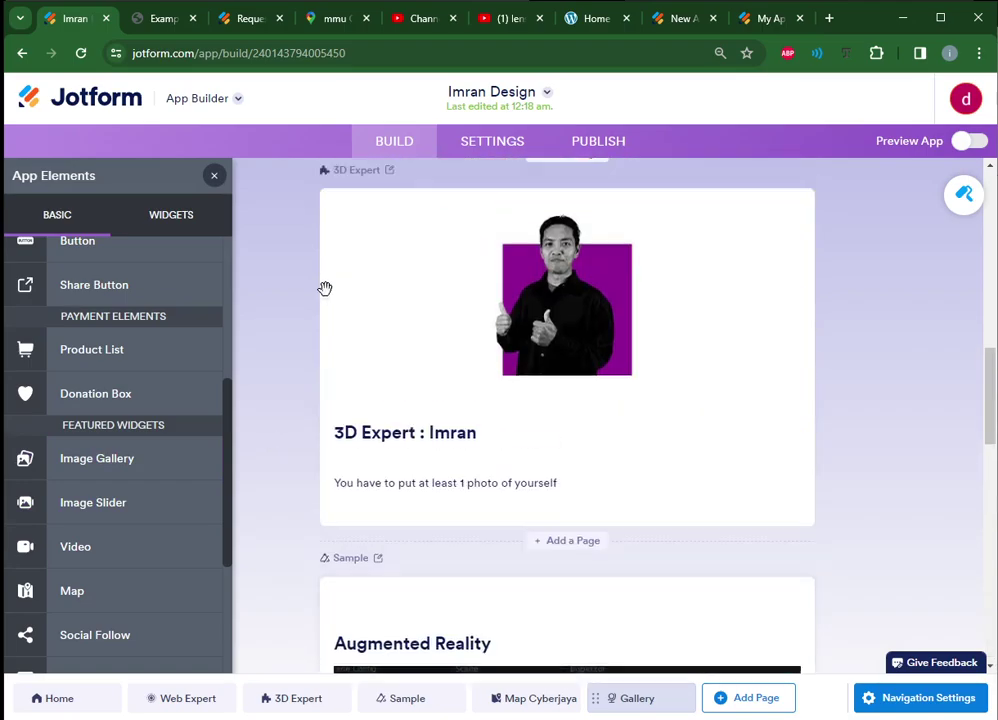
scroll(325, 288, up, 3)
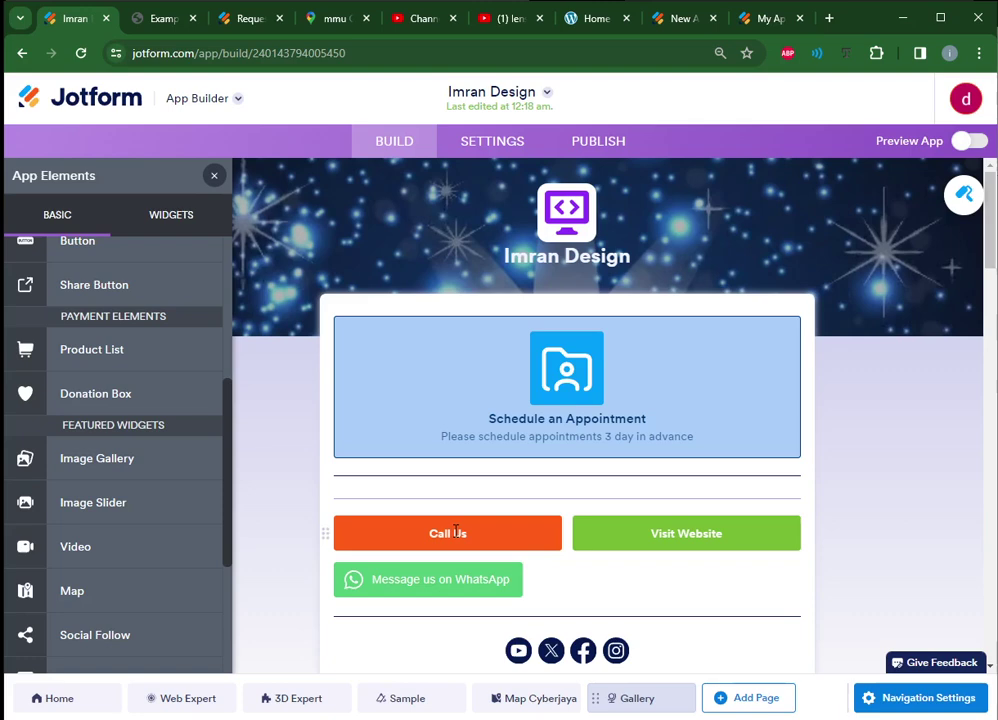
click(657, 533)
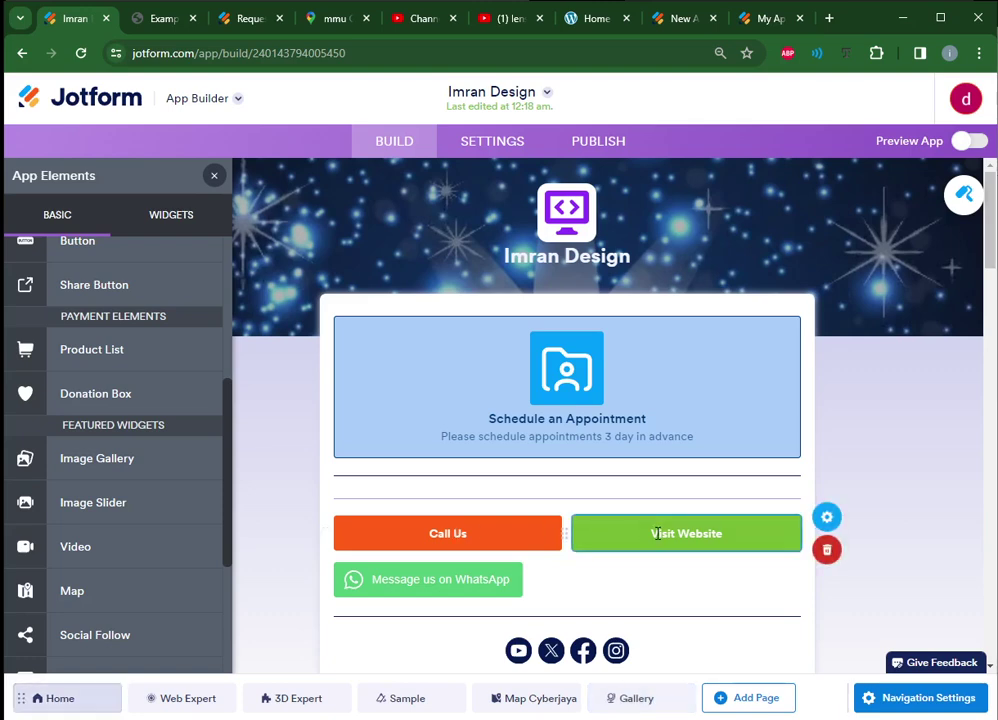
click(515, 535)
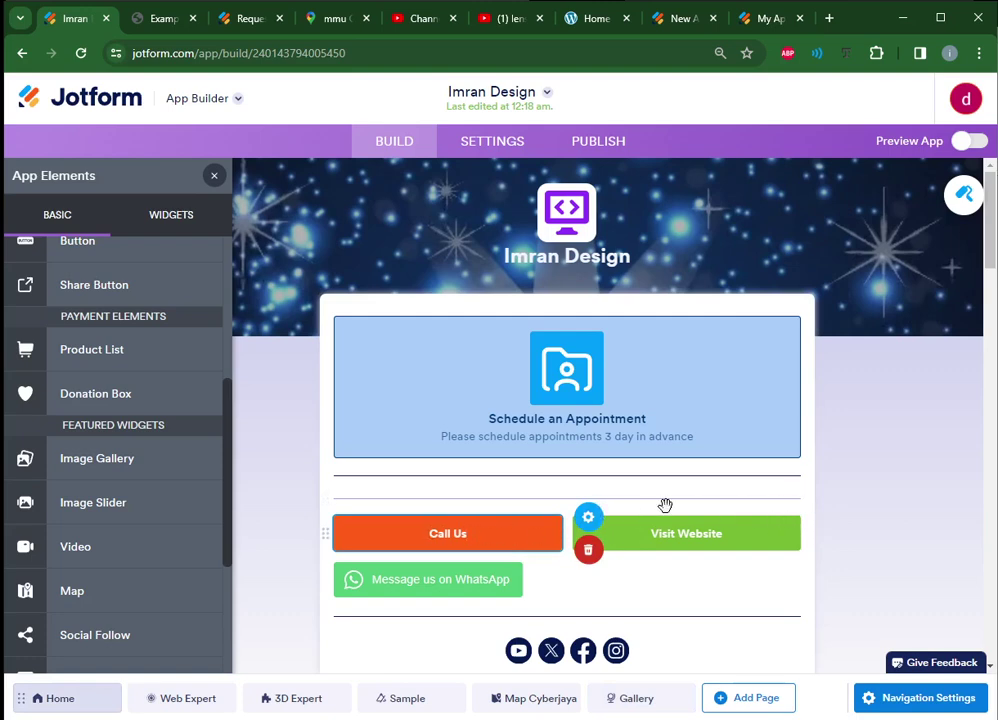
click(598, 516)
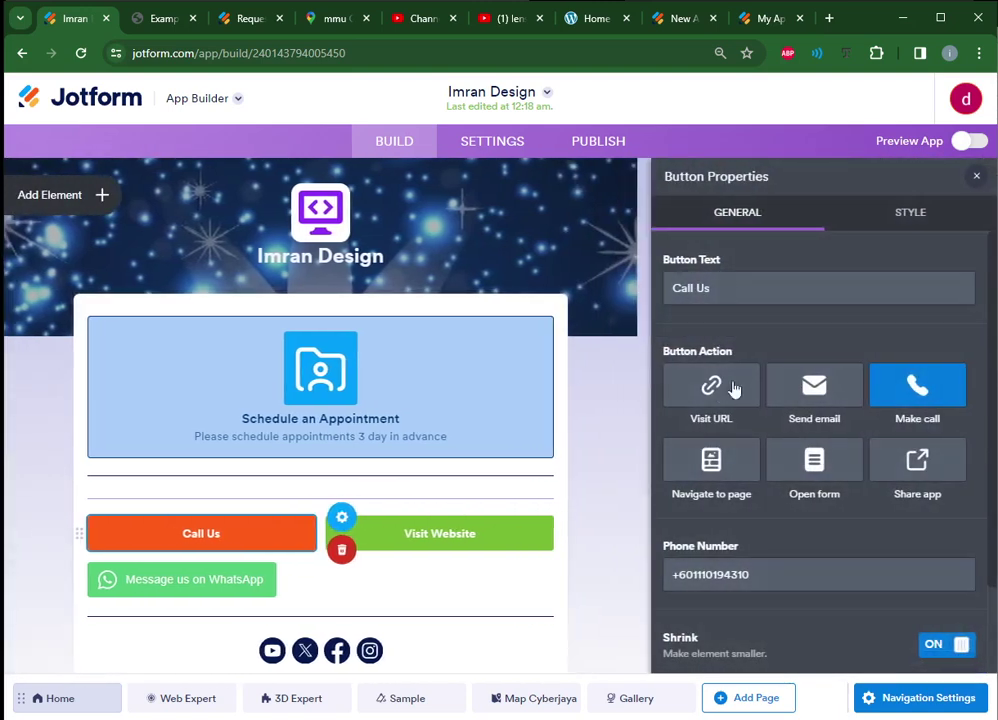
drag(790, 574, 628, 570)
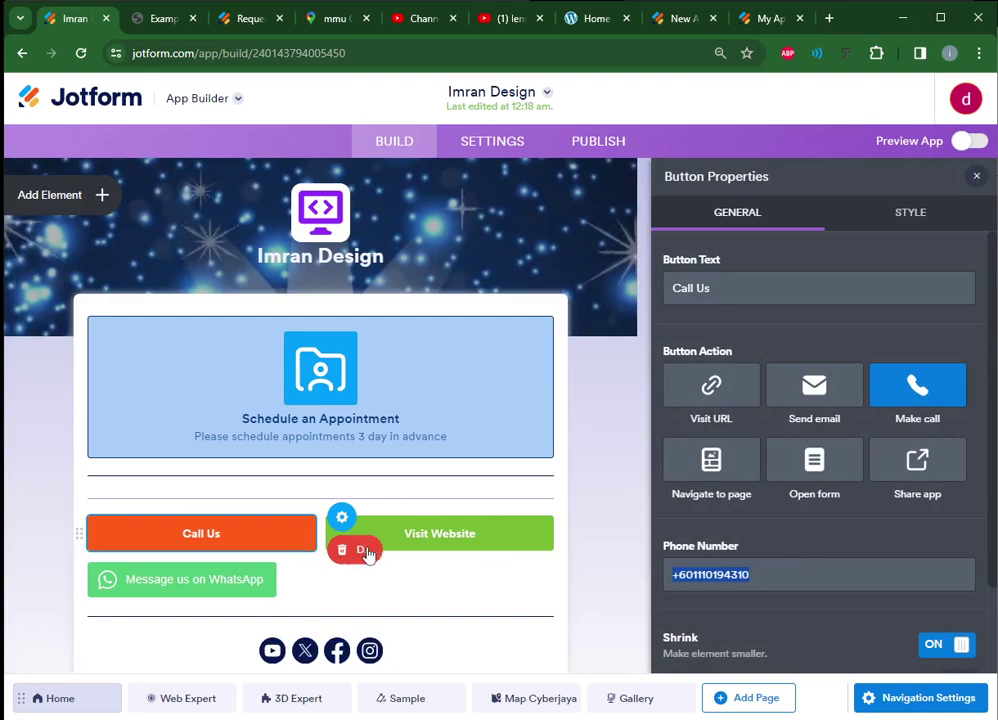
Examine the Visit Website button's link and the properties of the WhatsApp button.
click(399, 532)
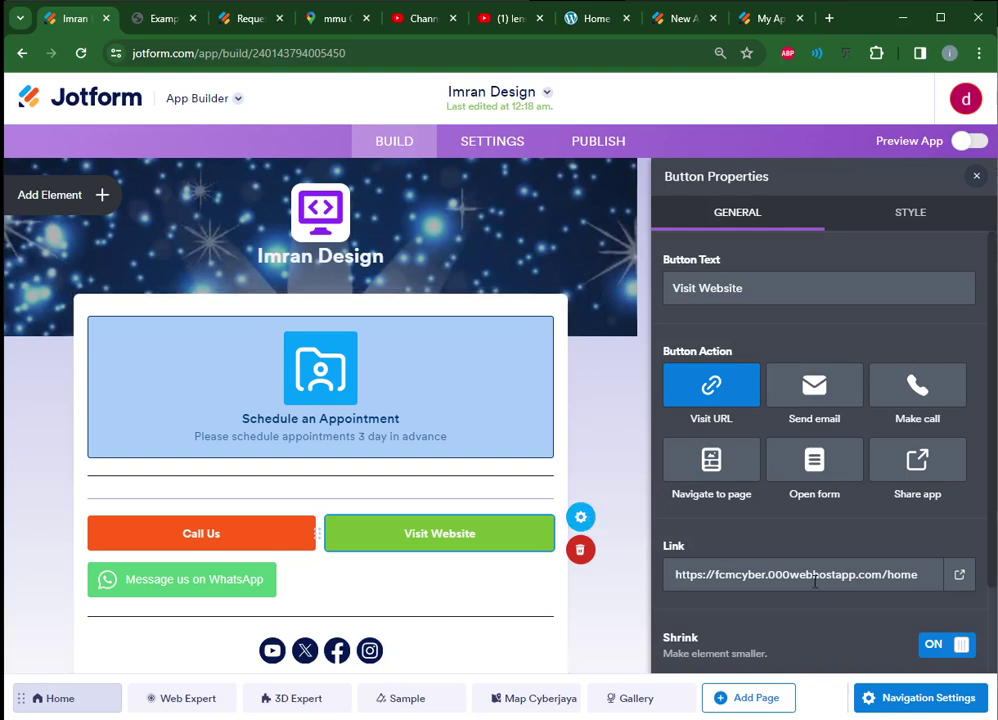
drag(918, 574, 675, 578)
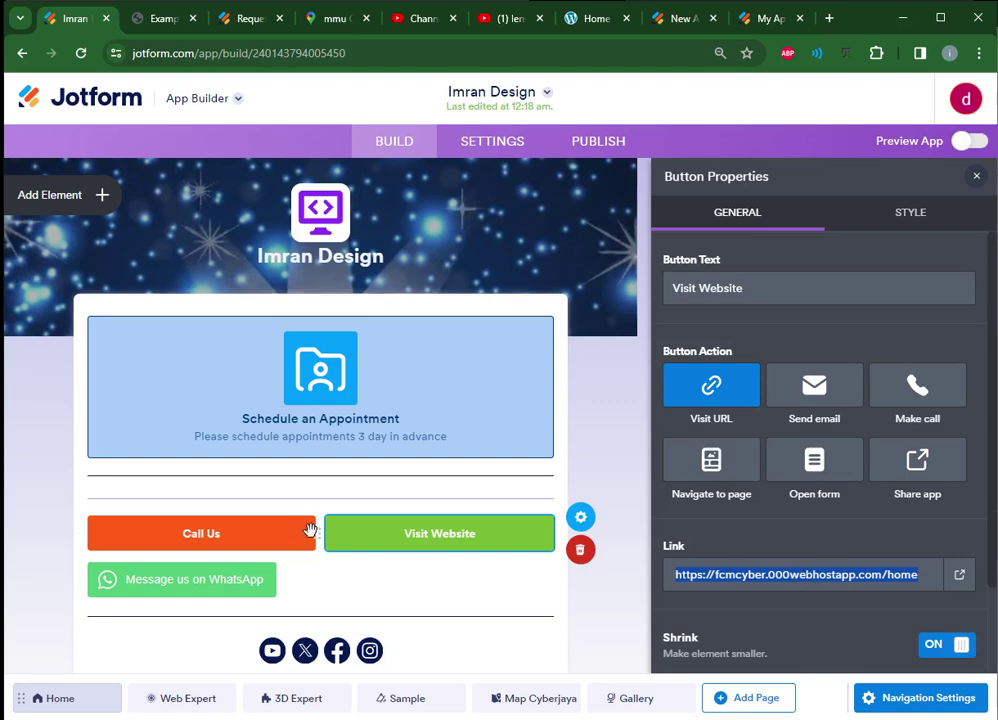
click(279, 579)
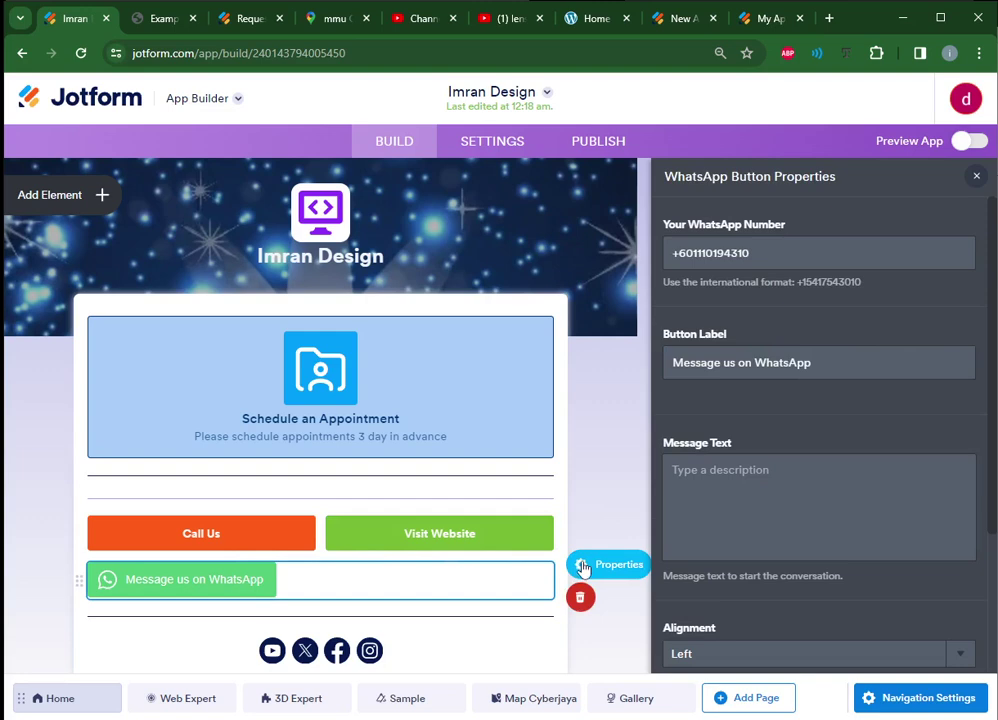
scroll(700, 520, down, 2)
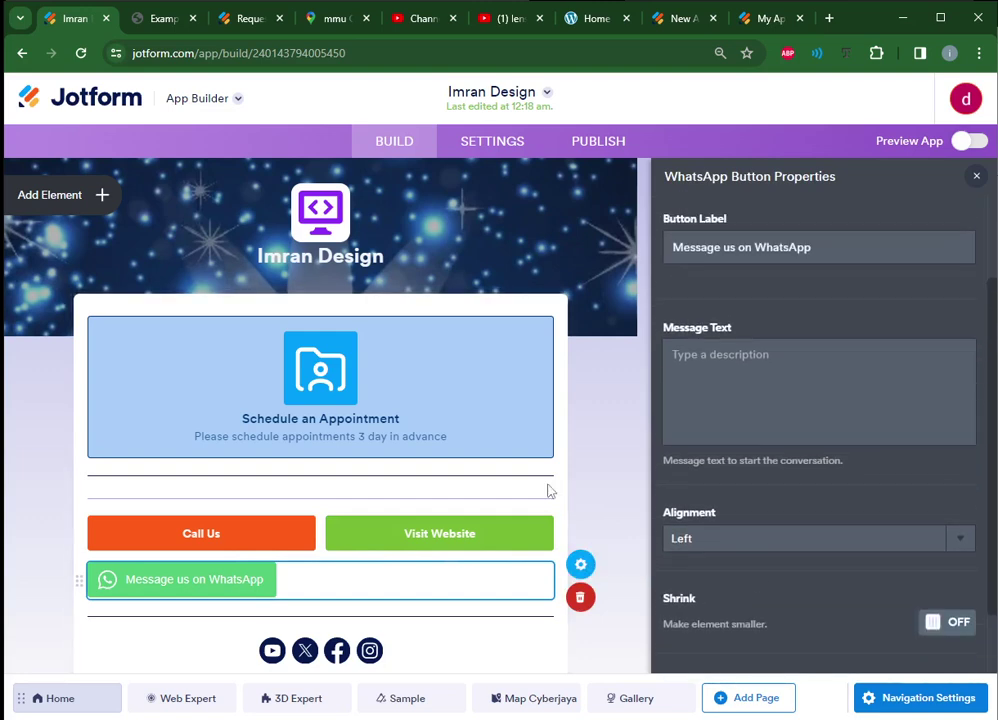
Search the widget elements for "wha" to find the WhatsApp button.
click(36, 205)
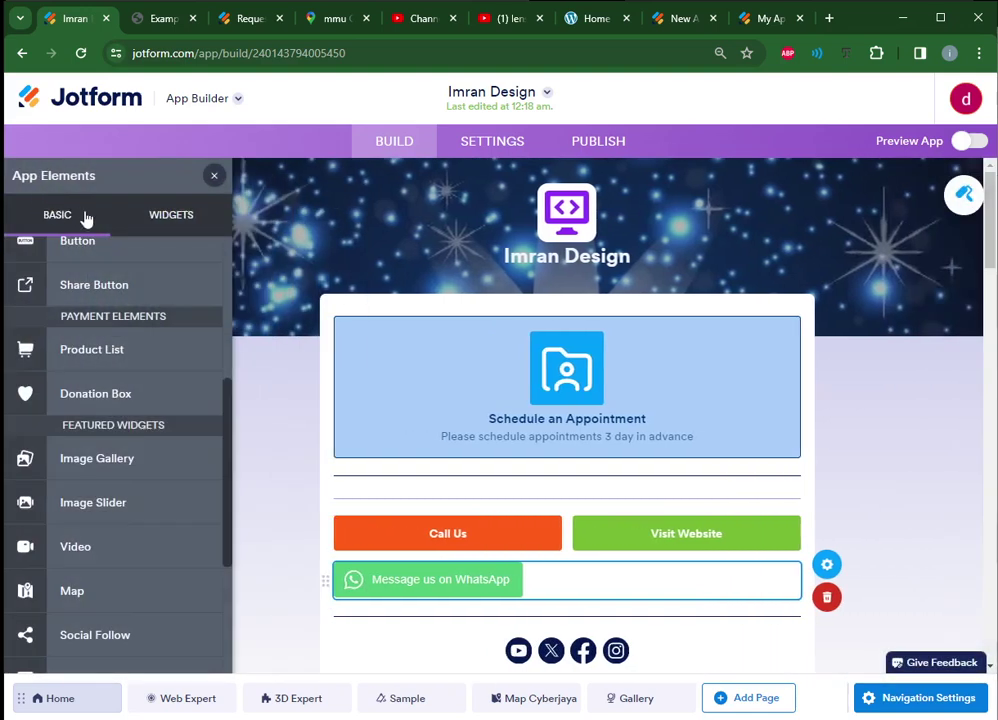
scroll(135, 300, up, 3)
click(162, 229)
click(111, 263)
text(wha)
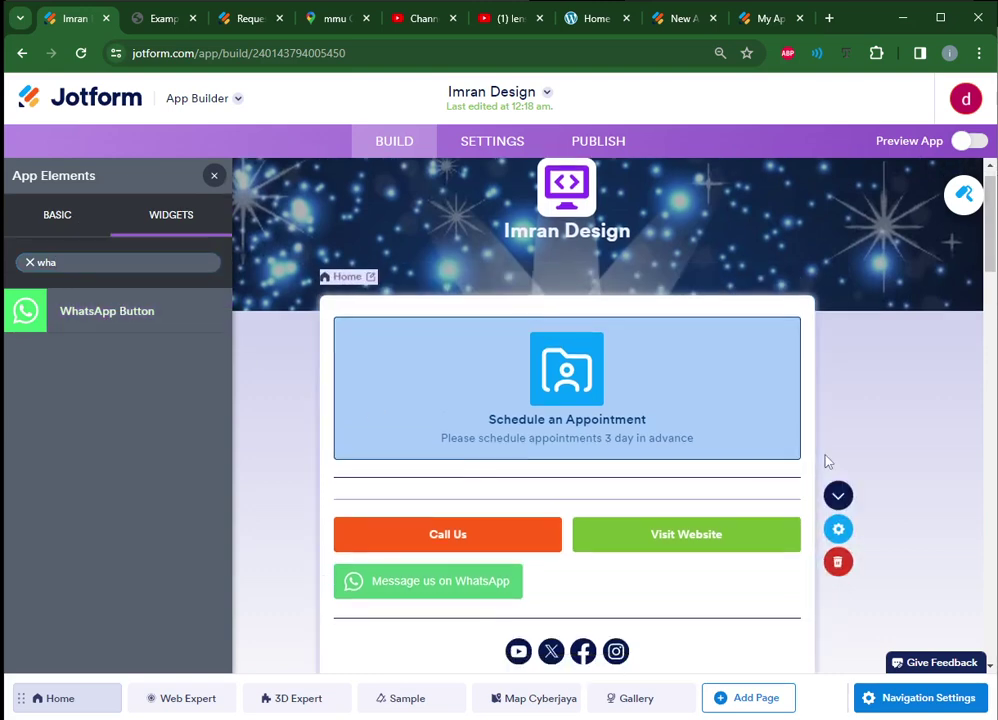
Examine the Web Expert, 3D Expert and Sample pages, opening the 3D Expert page's photo instruction text in the editor.
scroll(826, 459, down, 5)
scroll(746, 446, down, 2)
scroll(552, 254, up, 1)
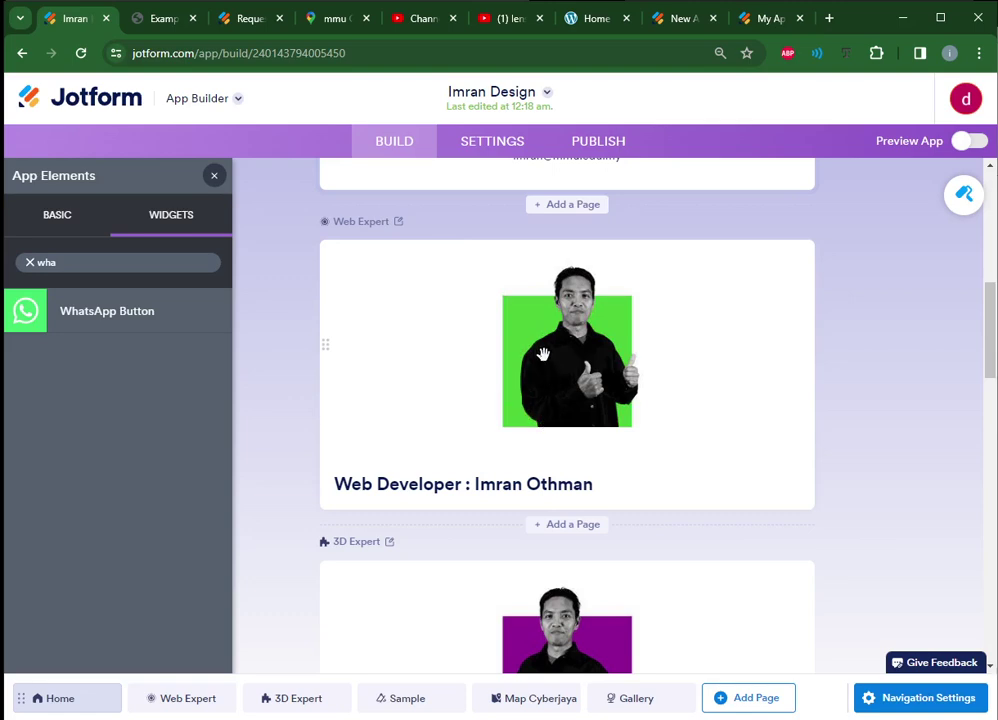
scroll(540, 359, down, 3)
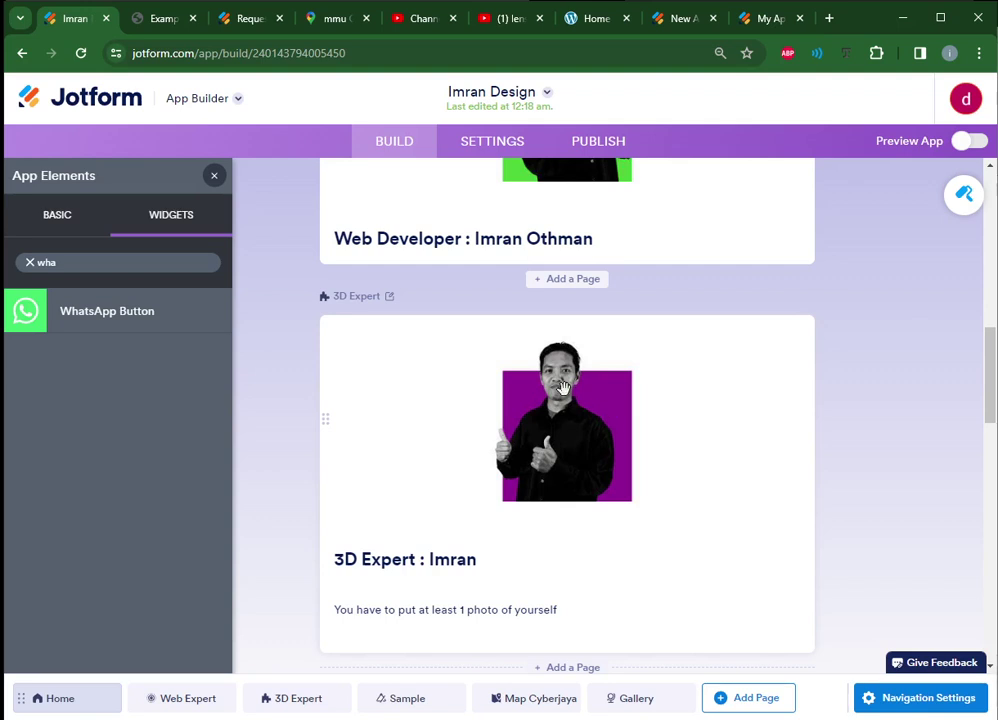
scroll(545, 395, up, 2)
scroll(530, 420, down, 3)
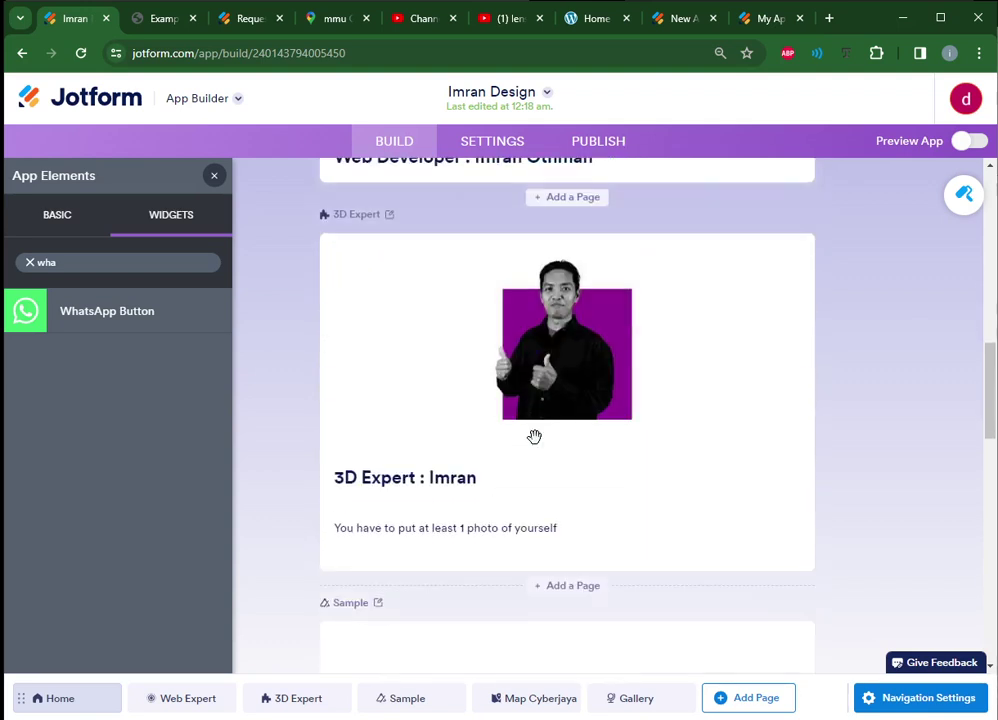
click(529, 527)
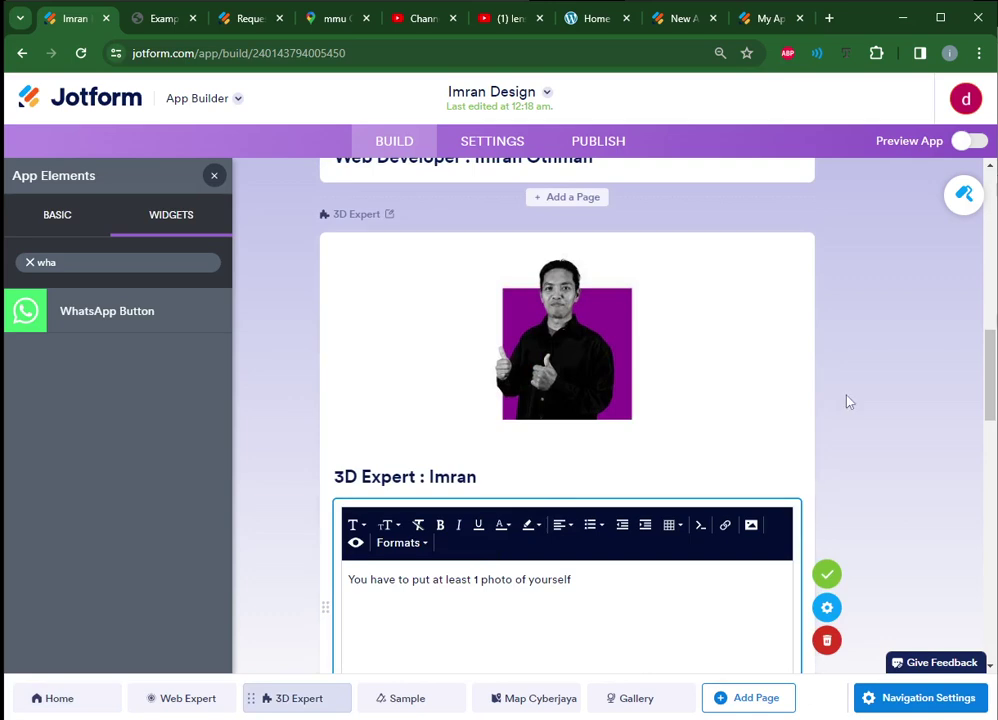
scroll(842, 401, down, 5)
scroll(838, 401, up, 1)
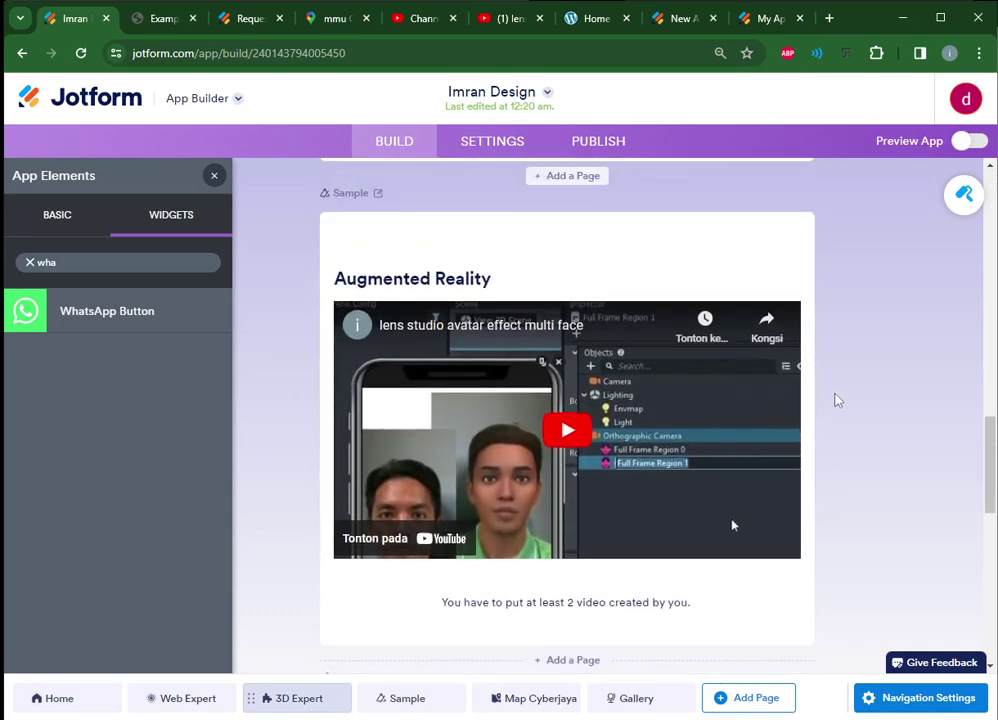
Select the Sample page's Augmented Reality video, clear the widget search and browse the basic elements.
scroll(360, 230, down, 1)
scroll(360, 230, up, 1)
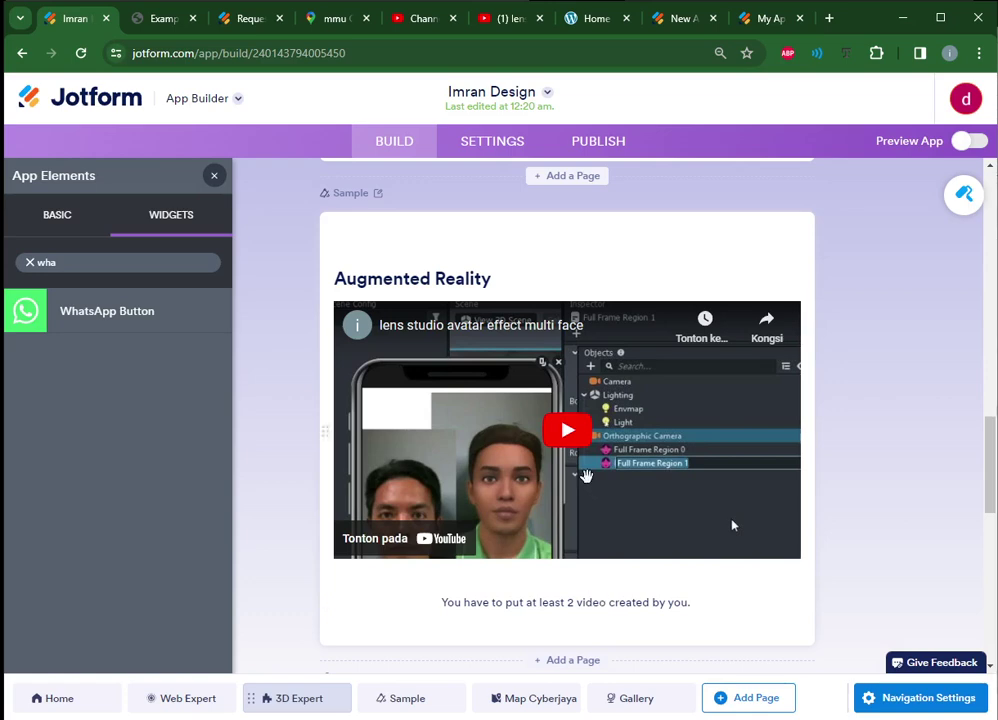
click(585, 474)
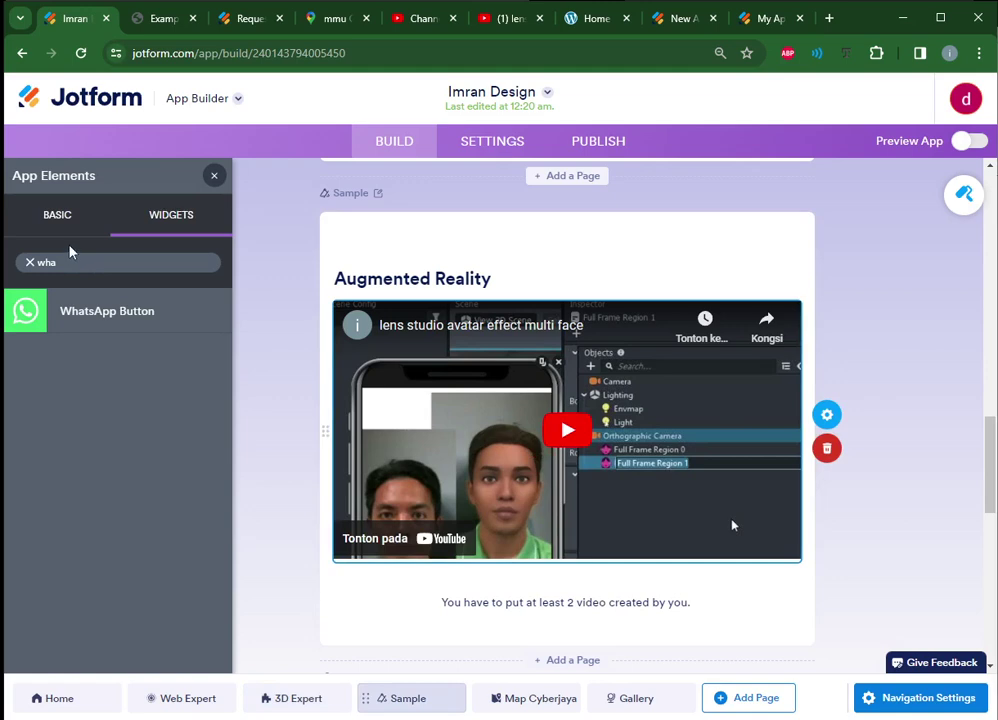
click(100, 257)
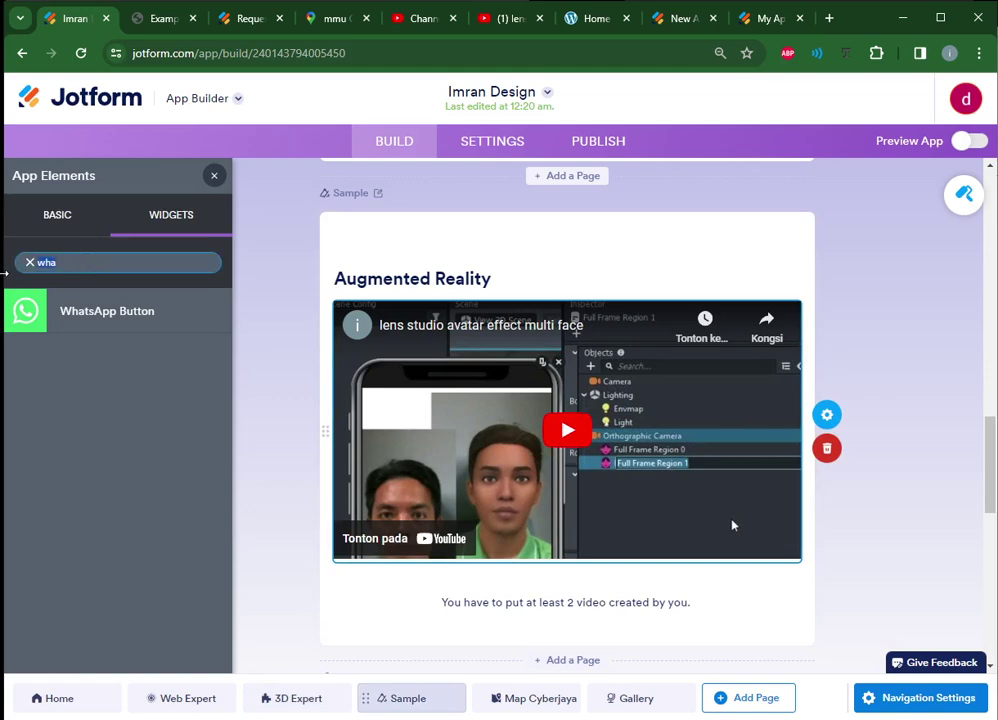
key(BackSpace)
click(47, 226)
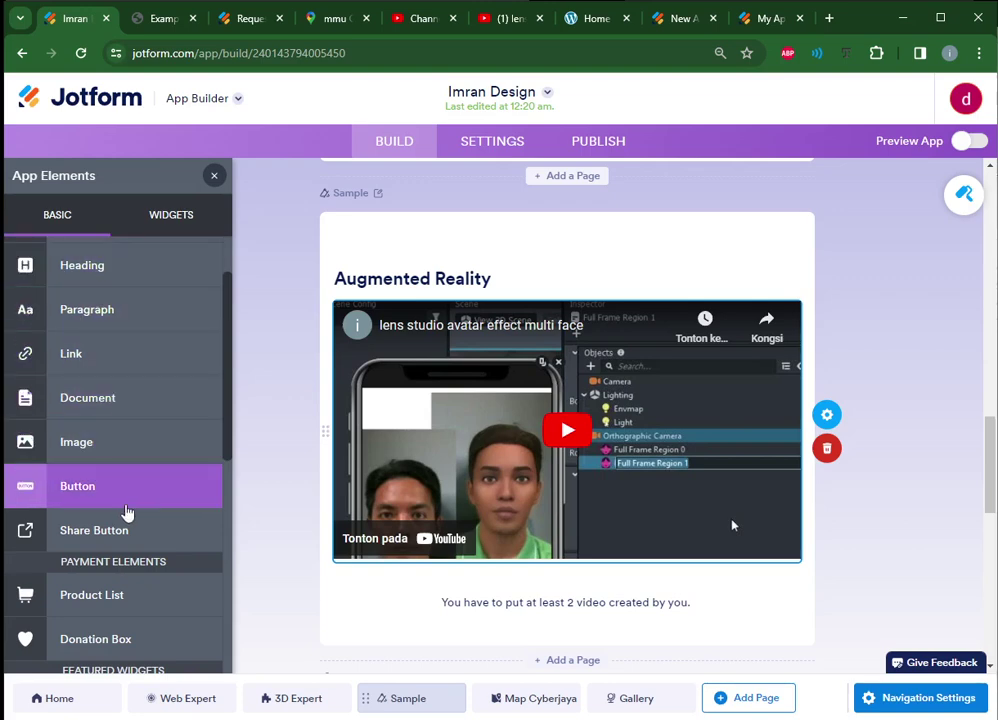
scroll(127, 513, down, 3)
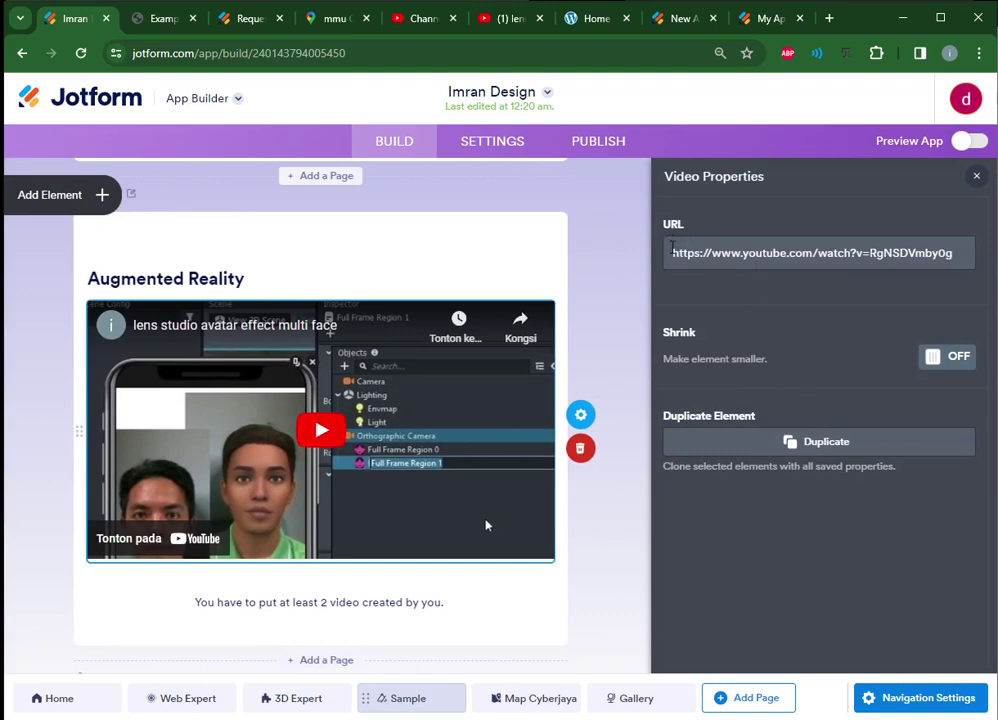
Examine the YouTube URL in the Augmented Reality video's properties.
drag(671, 253, 947, 258)
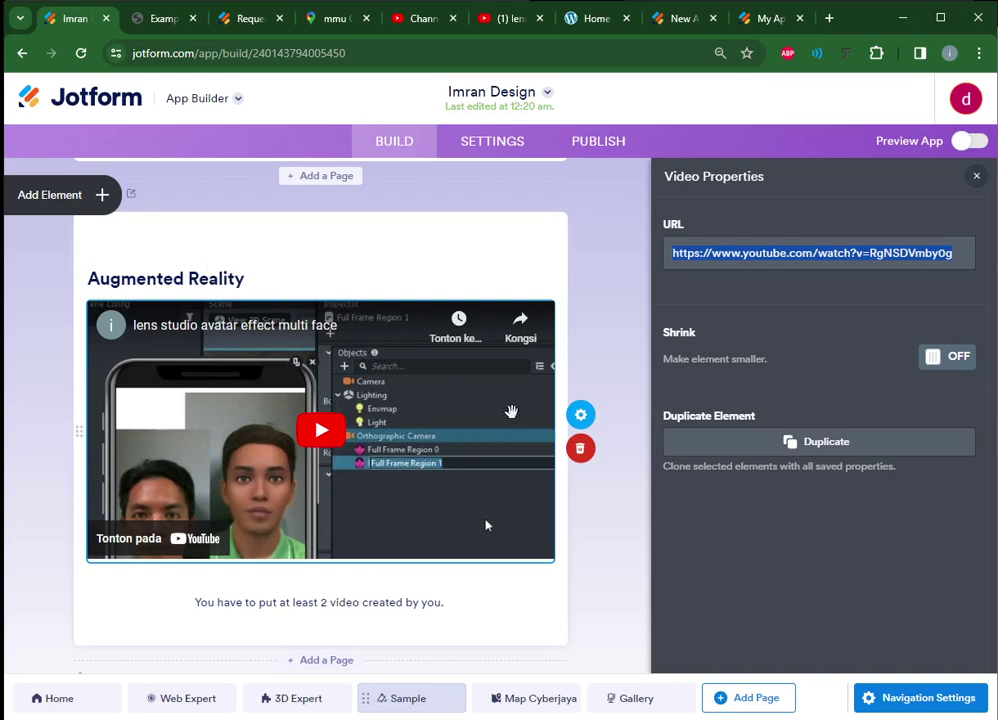
click(955, 188)
click(976, 176)
Browse the basic elements for the Map widget and open the properties of the Map Cyberjaya page's map.
scroll(579, 390, down, 6)
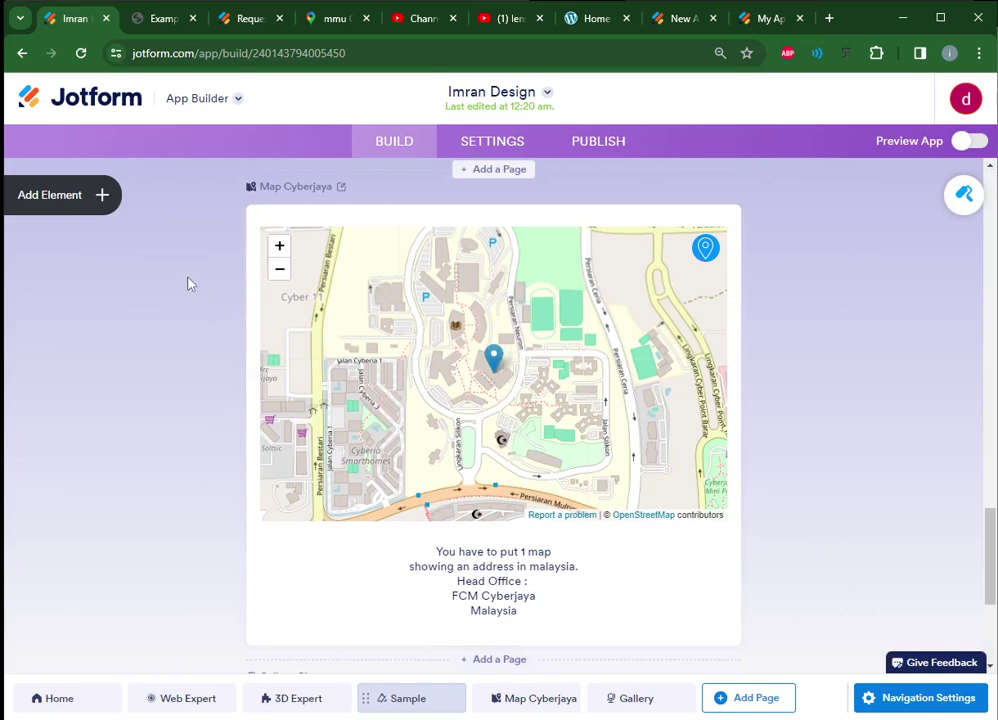
click(76, 200)
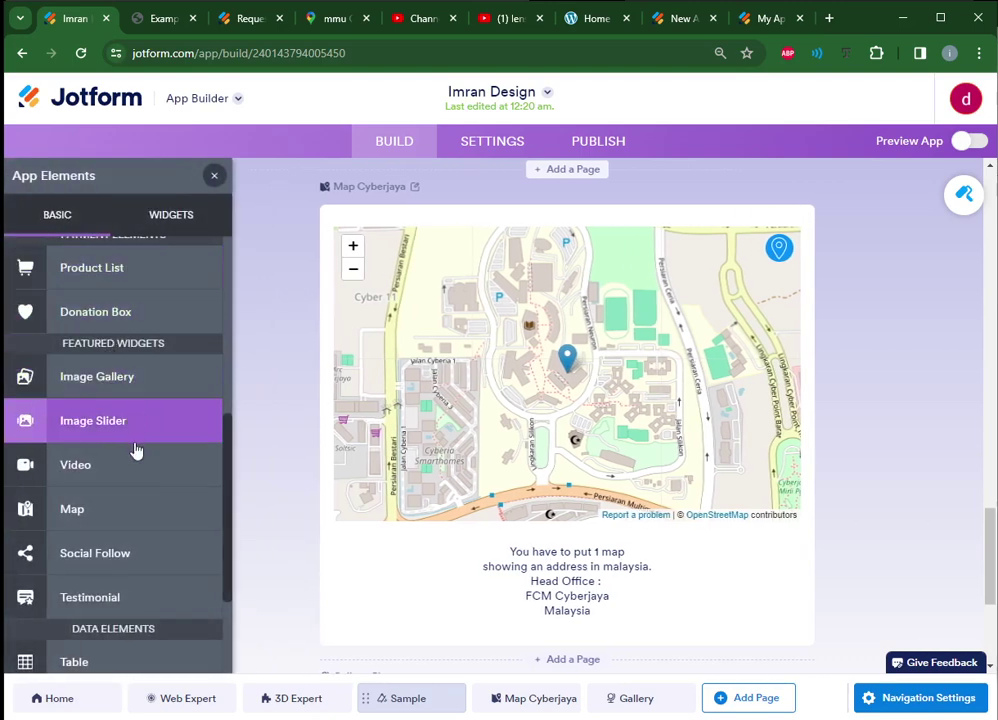
scroll(113, 437, down, 1)
click(583, 381)
click(835, 366)
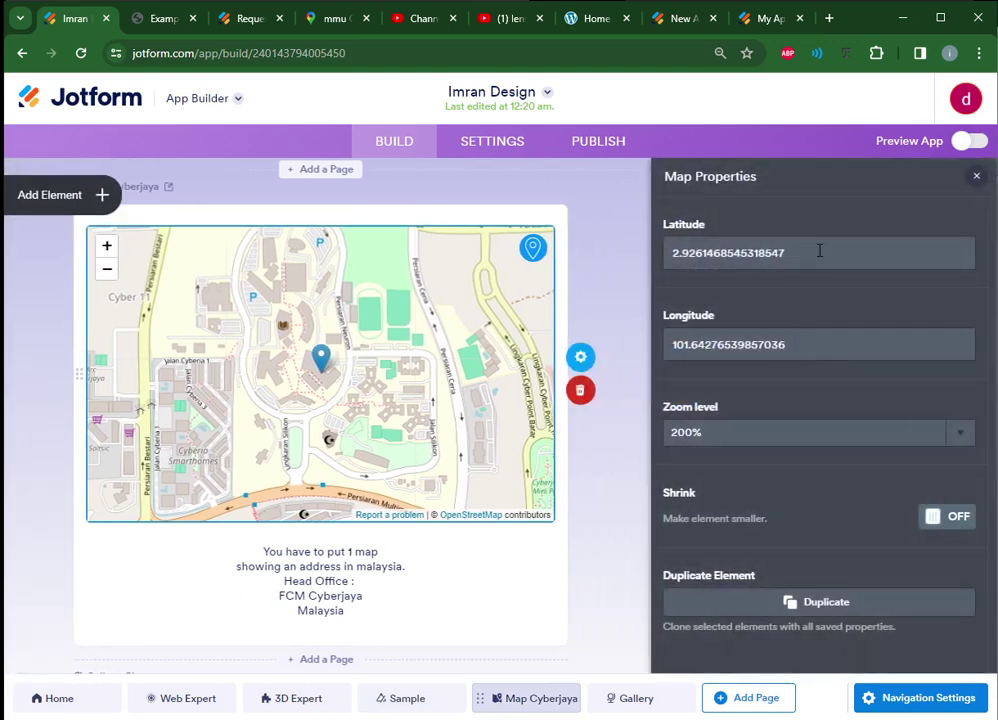
Examine the map's latitude, longitude and available zoom levels.
drag(820, 252, 680, 253)
drag(790, 344, 665, 345)
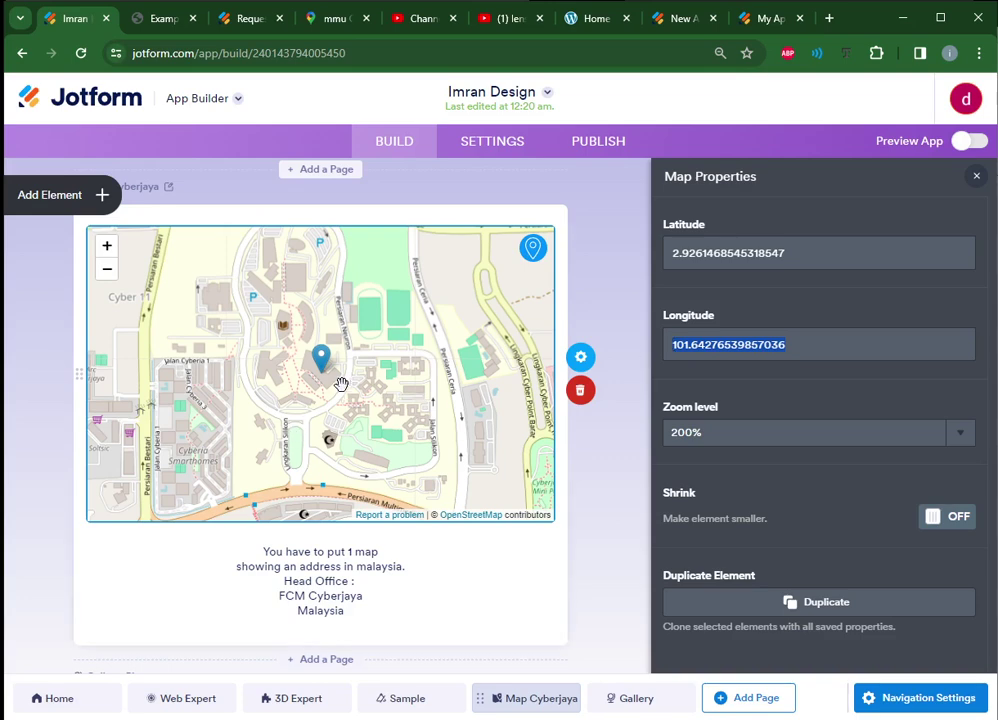
click(702, 441)
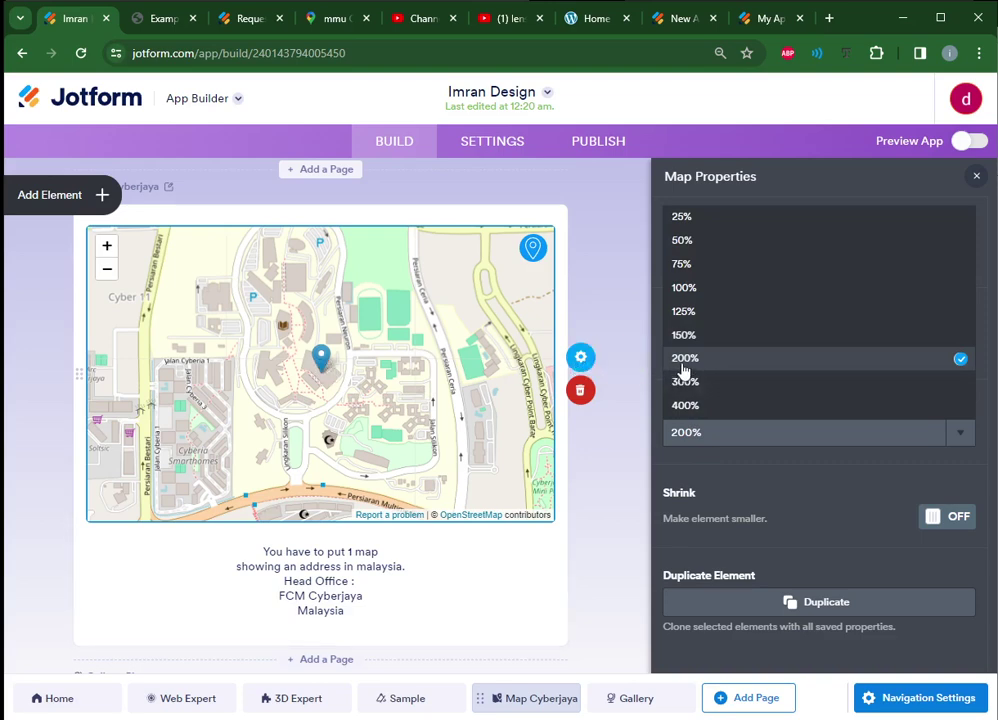
click(630, 410)
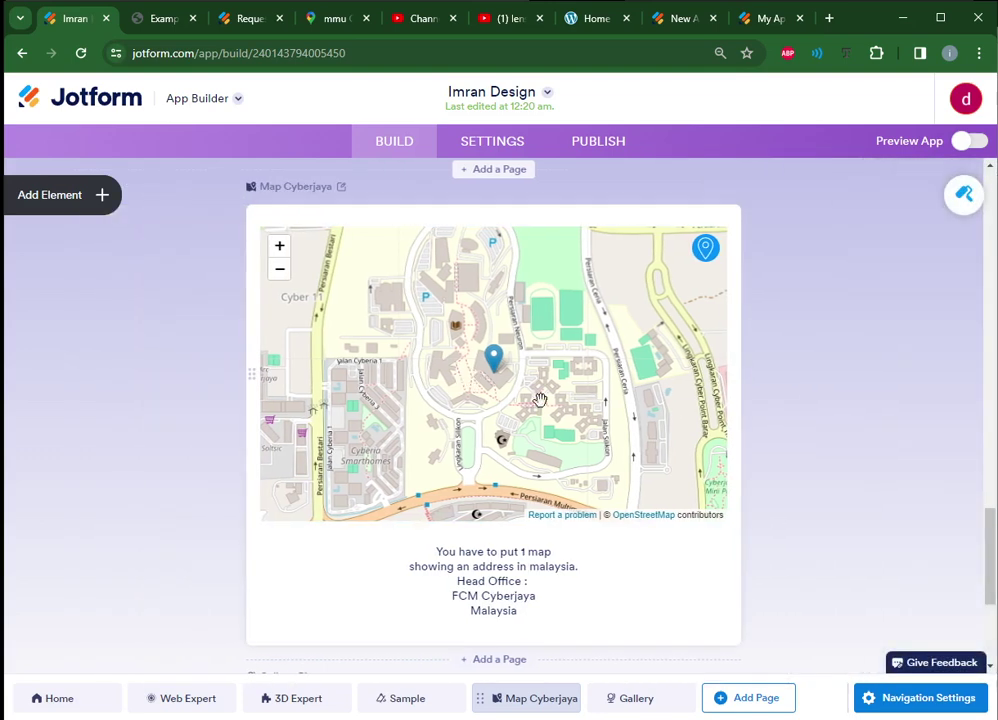
Review the Gallery page below the map and preview the app.
scroll(793, 424, down, 3)
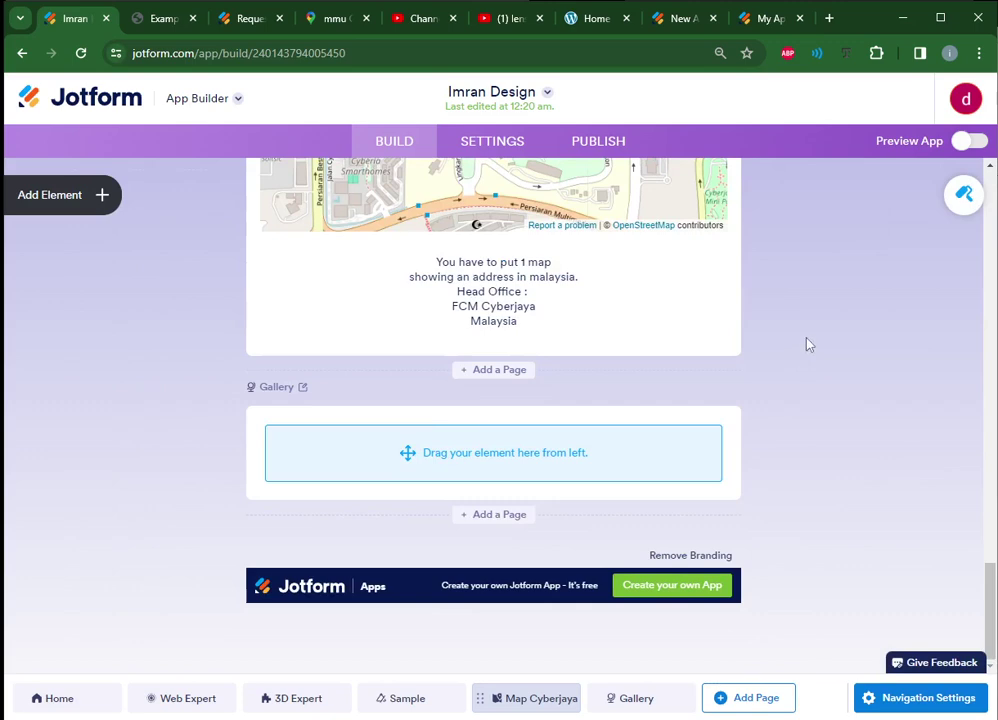
click(969, 143)
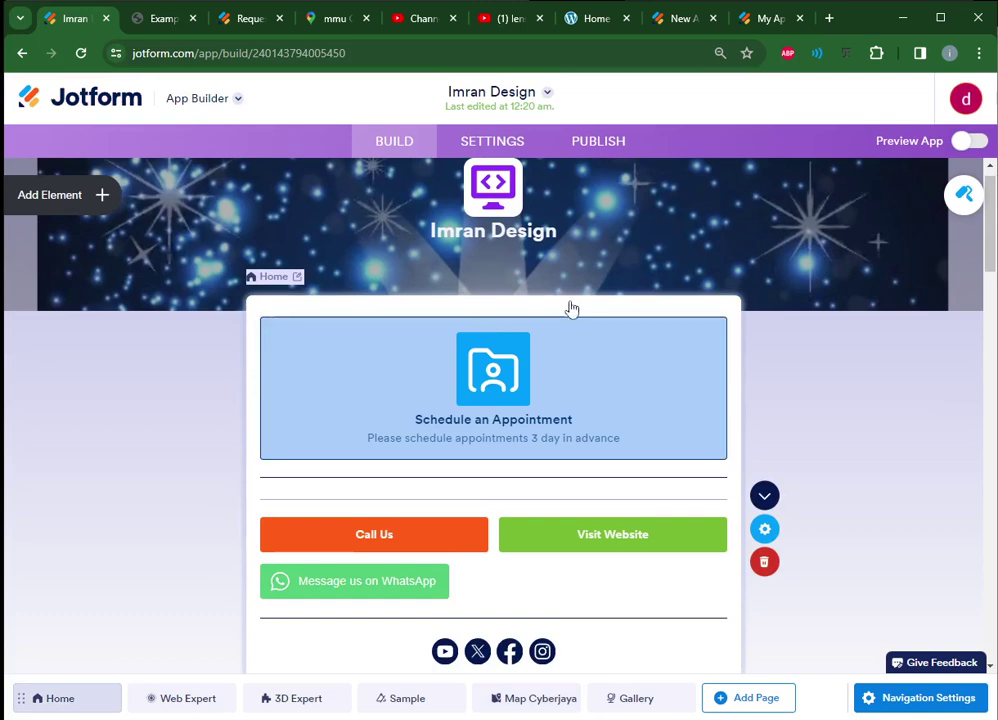
Examine the page name and icon choices in the Home page's properties.
click(774, 533)
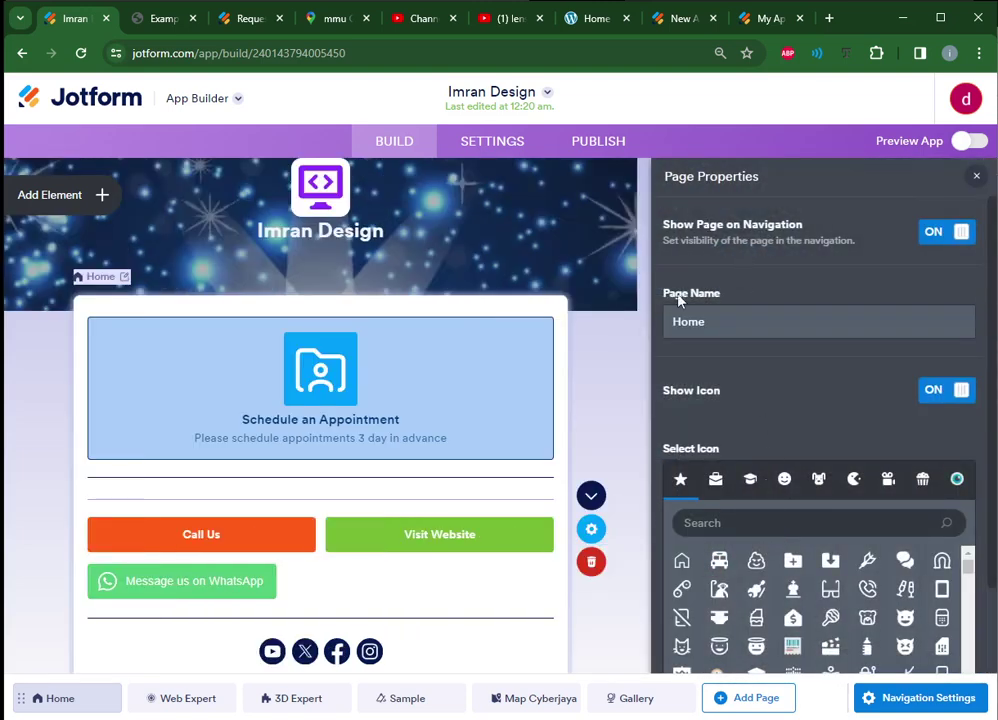
scroll(788, 391, down, 1)
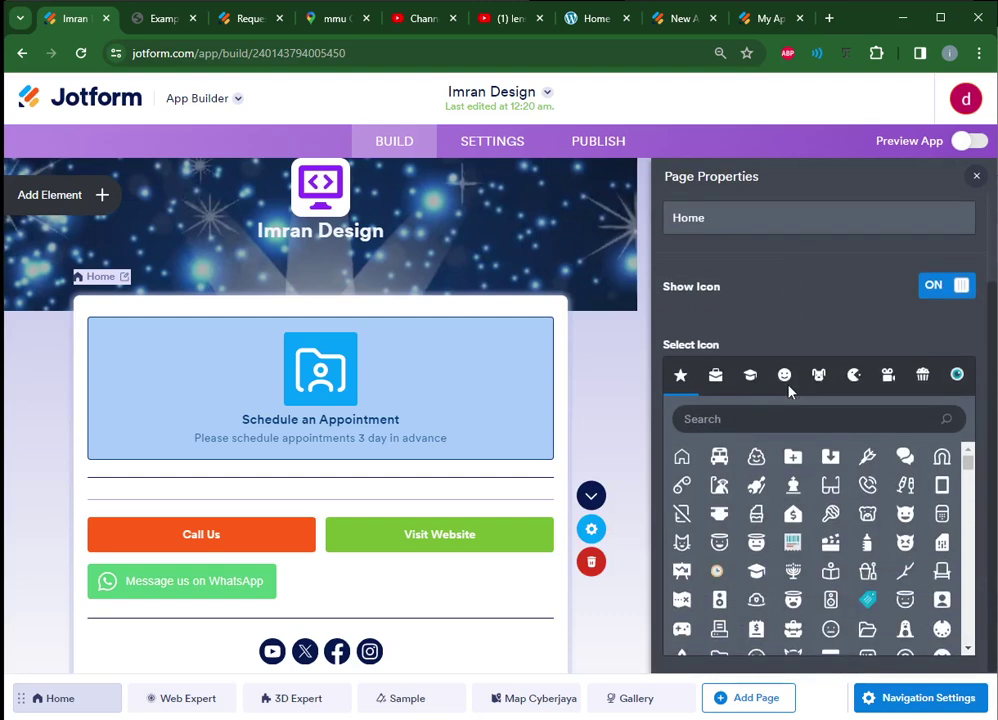
Examine the app name and its home screen preview in the App Name & Icon settings.
click(490, 145)
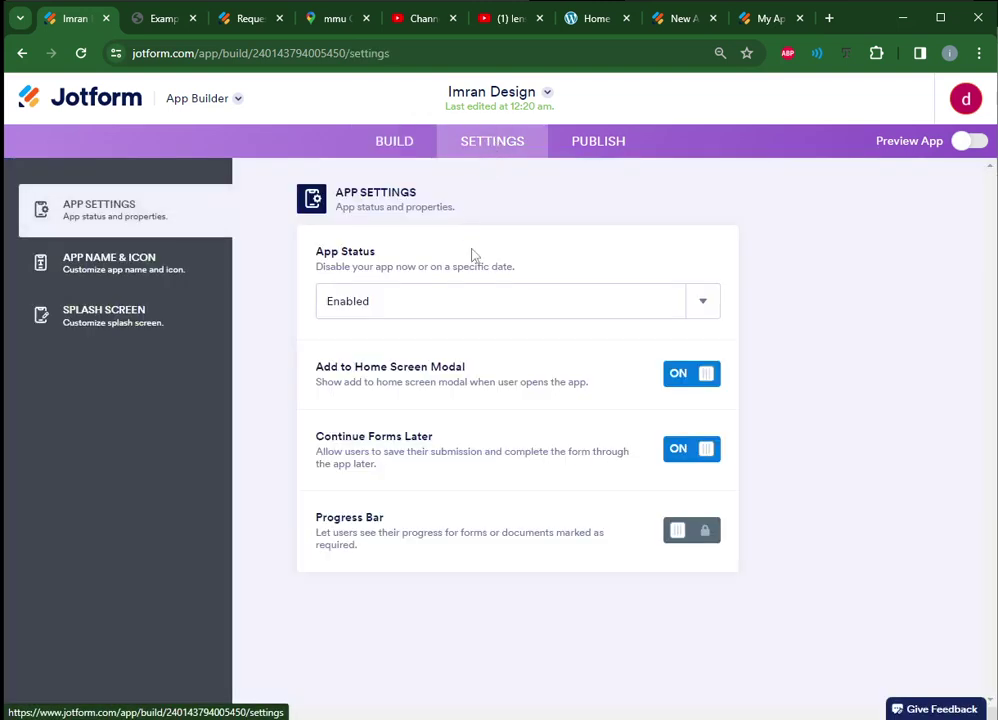
click(173, 279)
drag(410, 292, 324, 303)
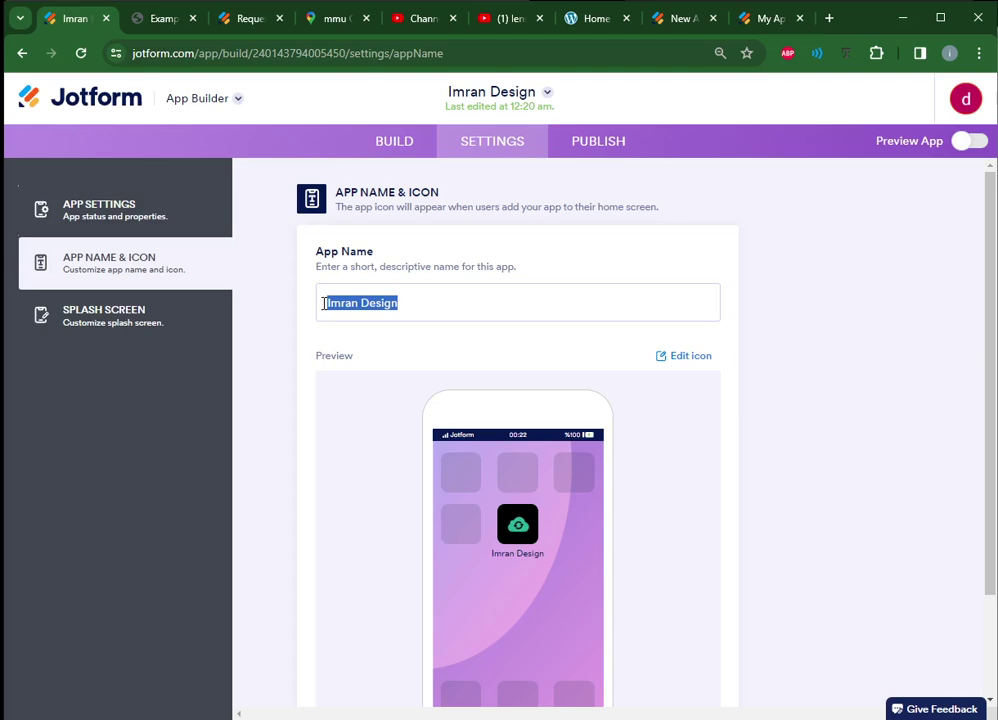
scroll(565, 290, down, 2)
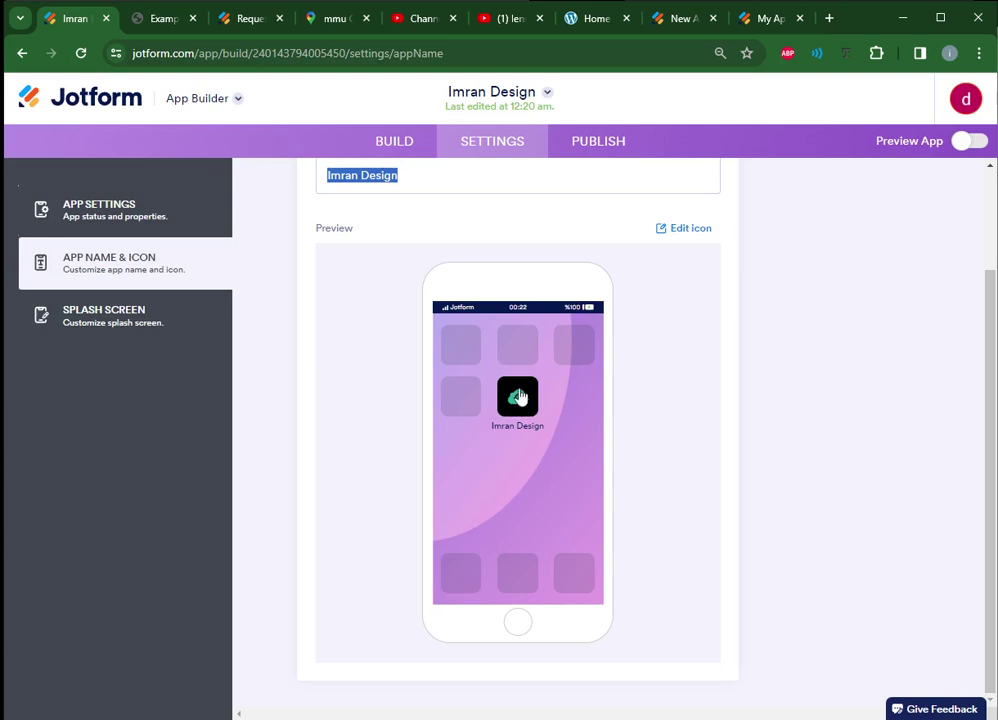
Examine the app icon's colour, icon and image options without changing the icon.
click(673, 231)
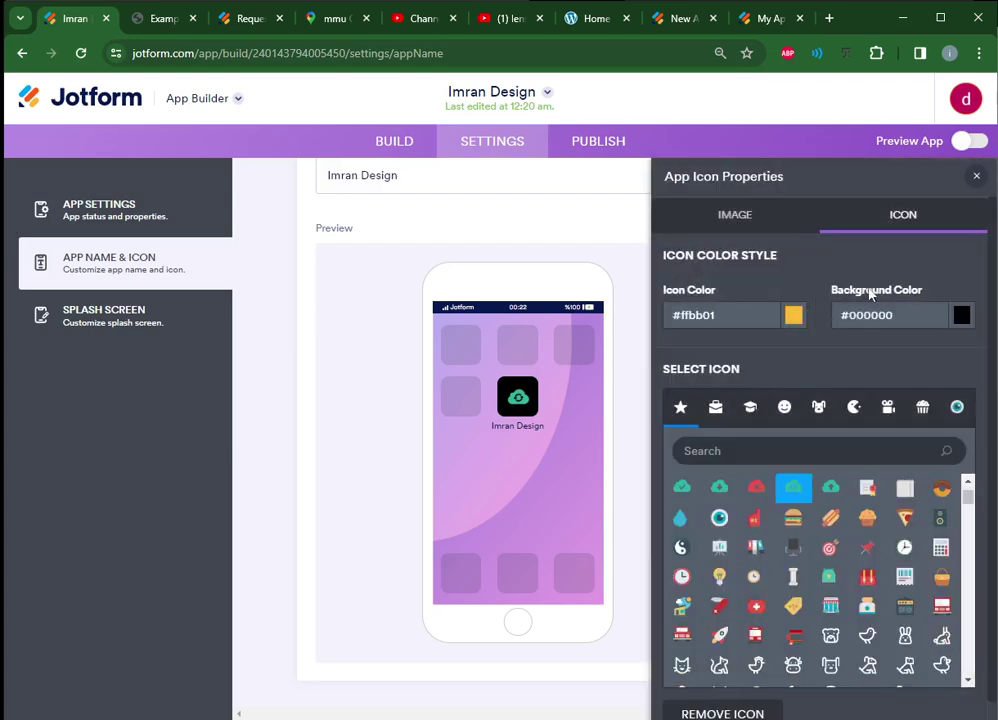
scroll(848, 412, down, 1)
scroll(842, 410, up, 1)
click(752, 228)
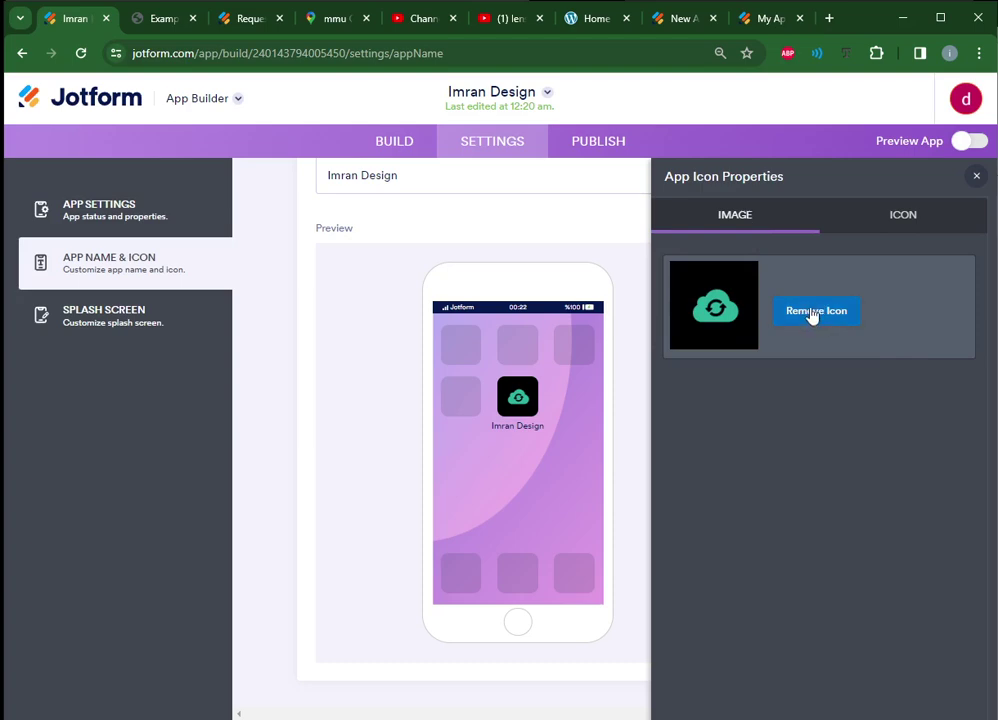
click(569, 254)
Copy the app's public share link from the publishing options.
click(588, 160)
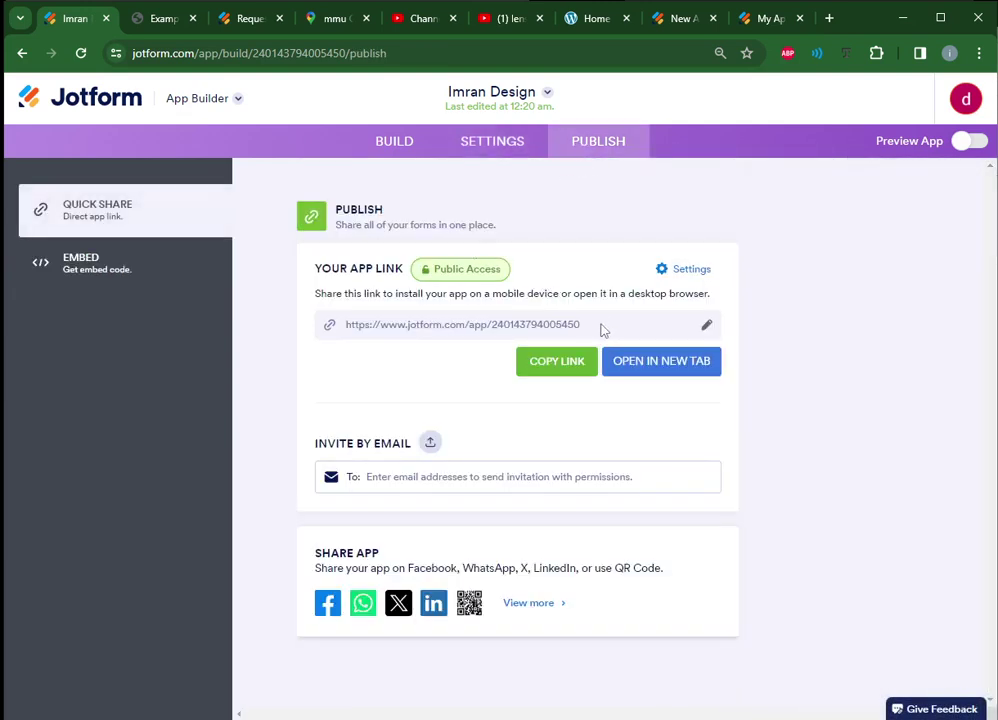
drag(590, 330, 336, 326)
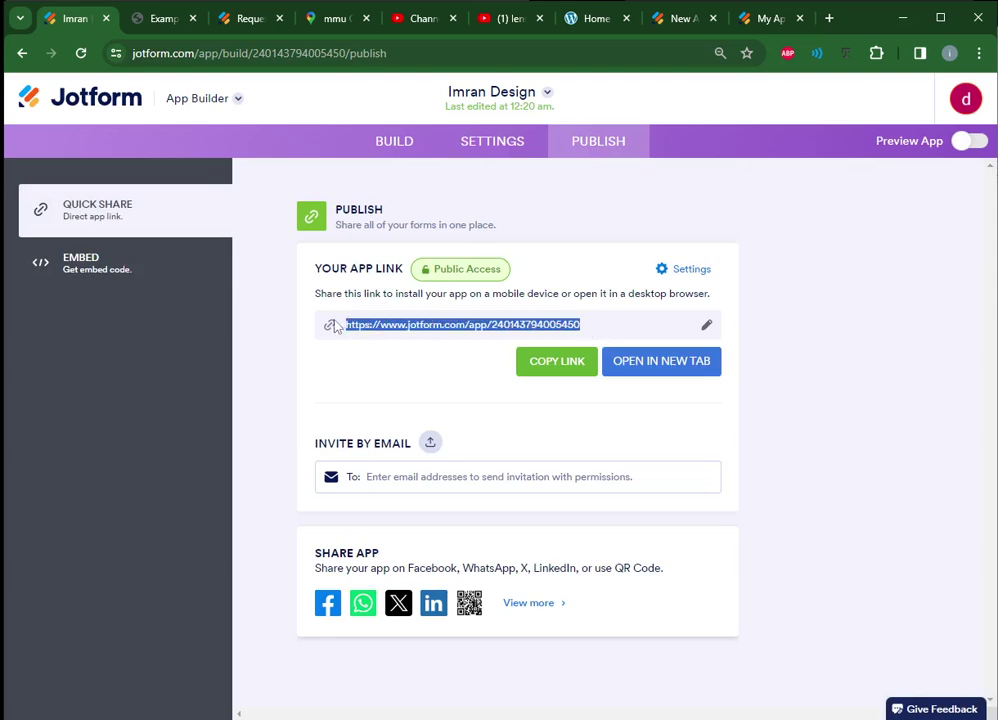
right_click(418, 327)
click(441, 346)
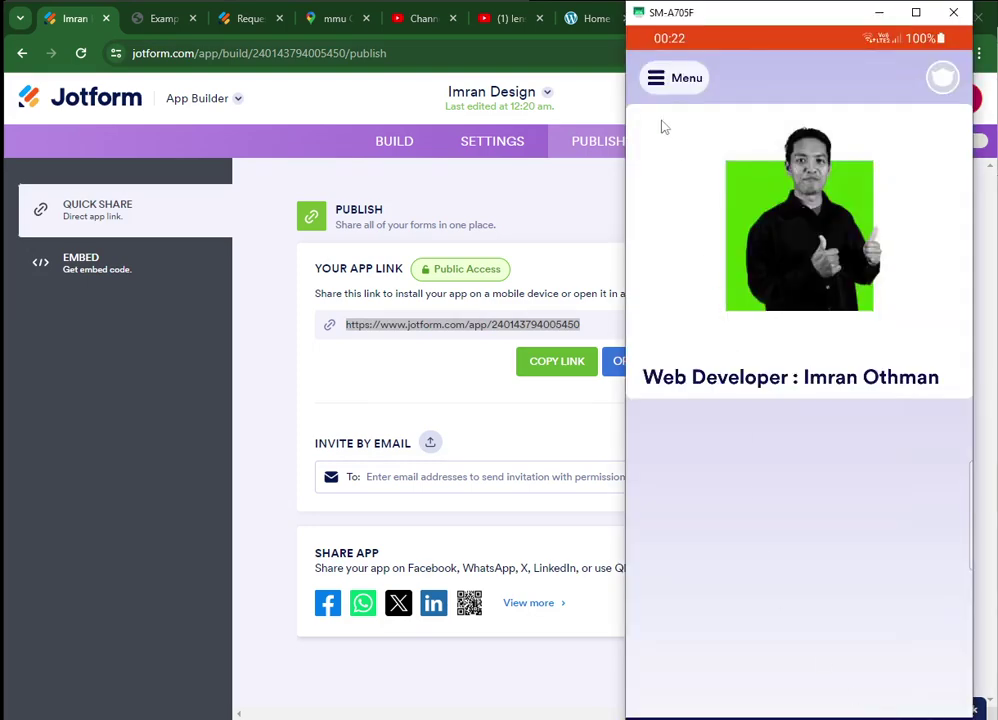
On the mirrored phone, view the app's Map Cyberjaya page and return to its Home page.
click(656, 79)
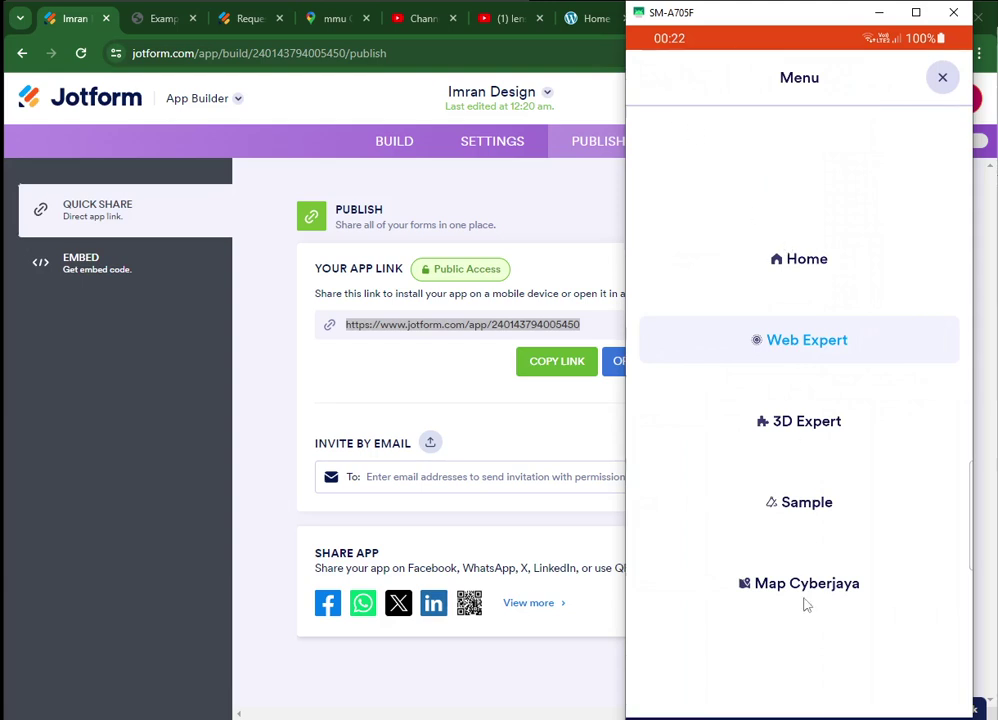
click(798, 586)
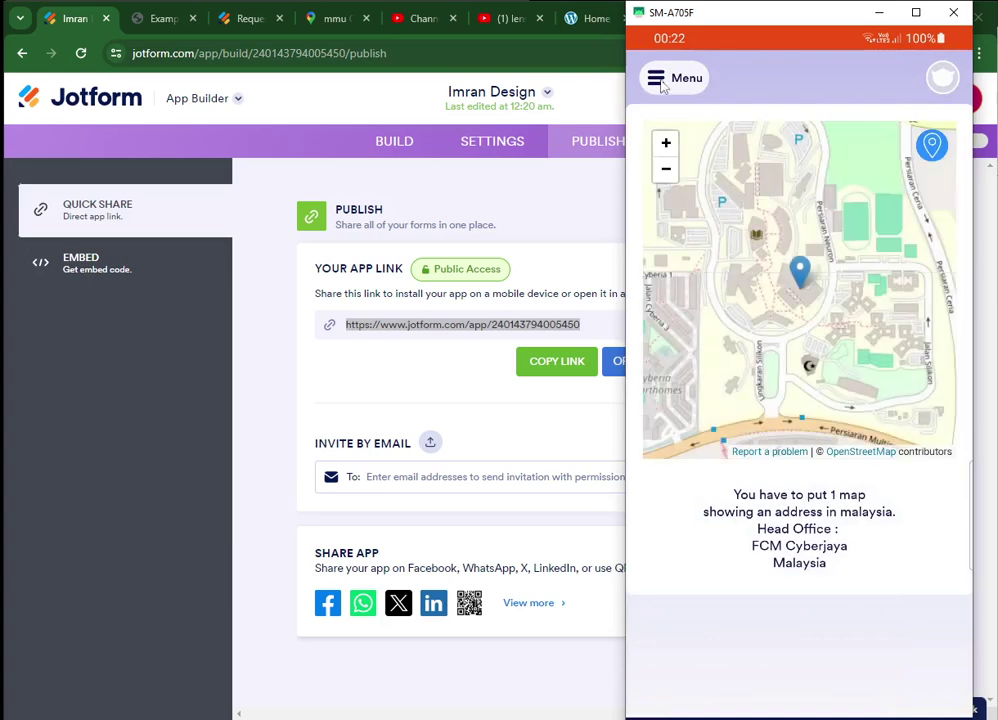
click(664, 78)
click(792, 264)
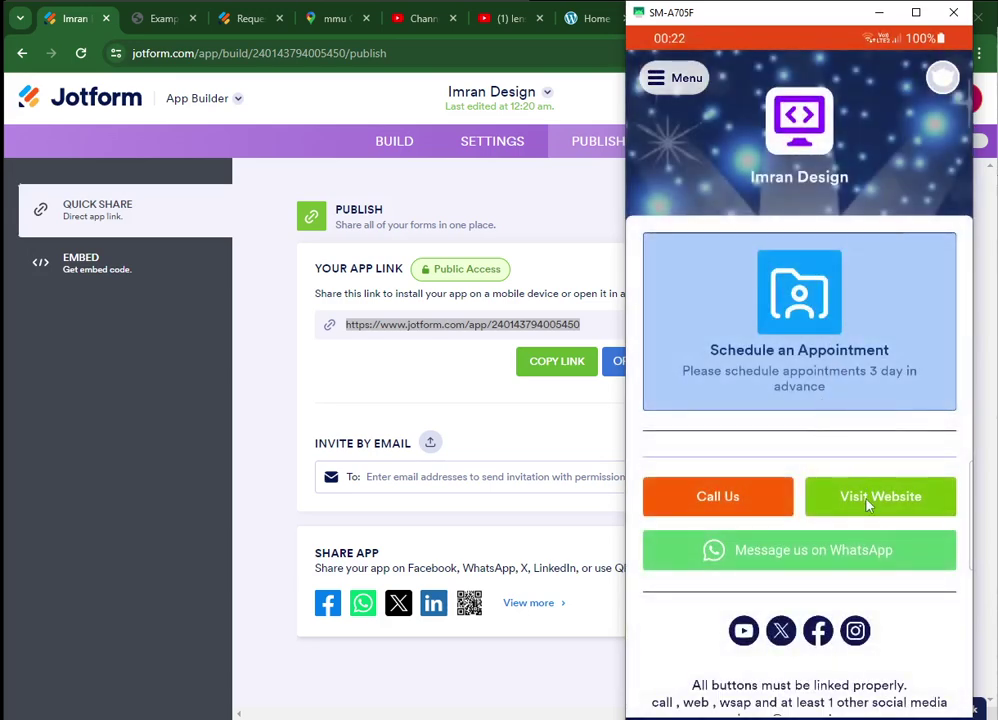
Test the Visit Website button on the phone and switch to the Jotform app page open in the phone's browser.
click(868, 505)
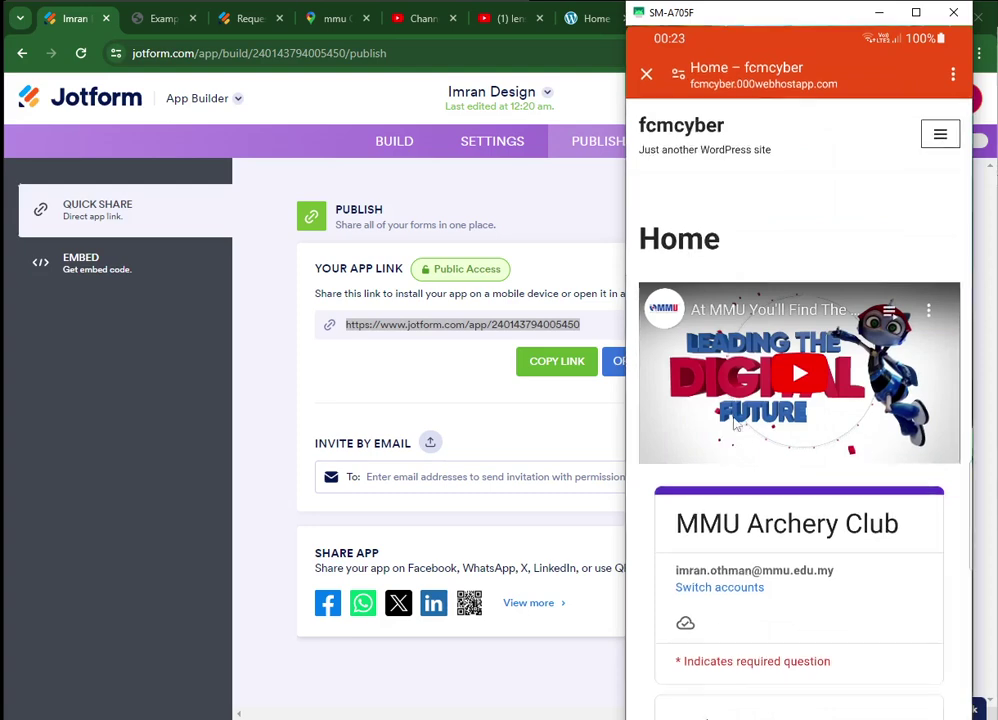
key(alt+s)
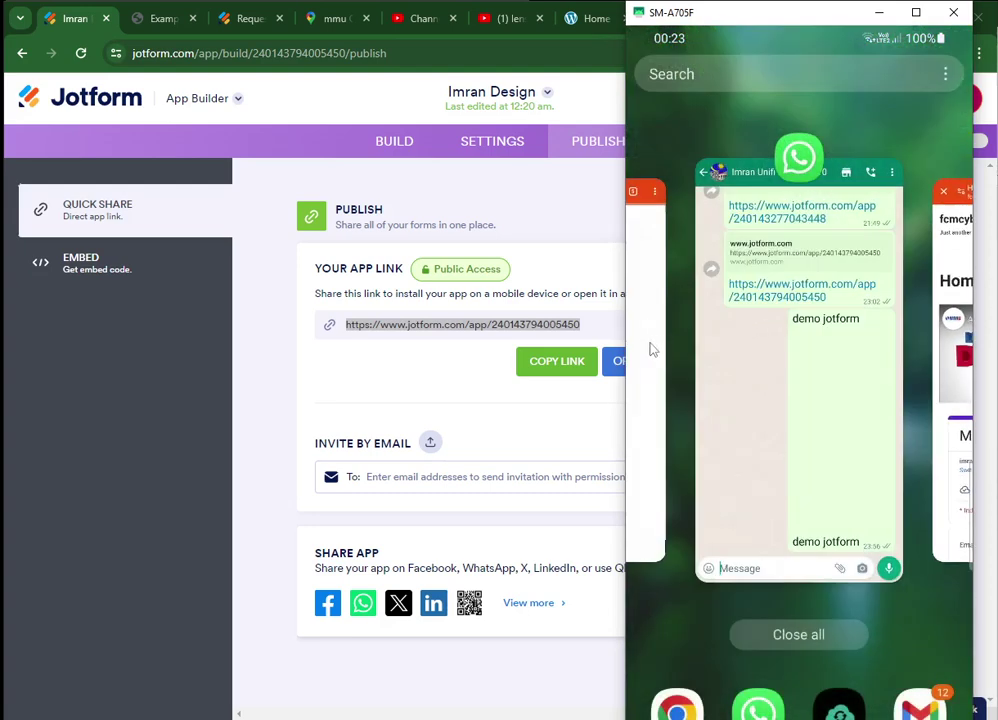
click(651, 349)
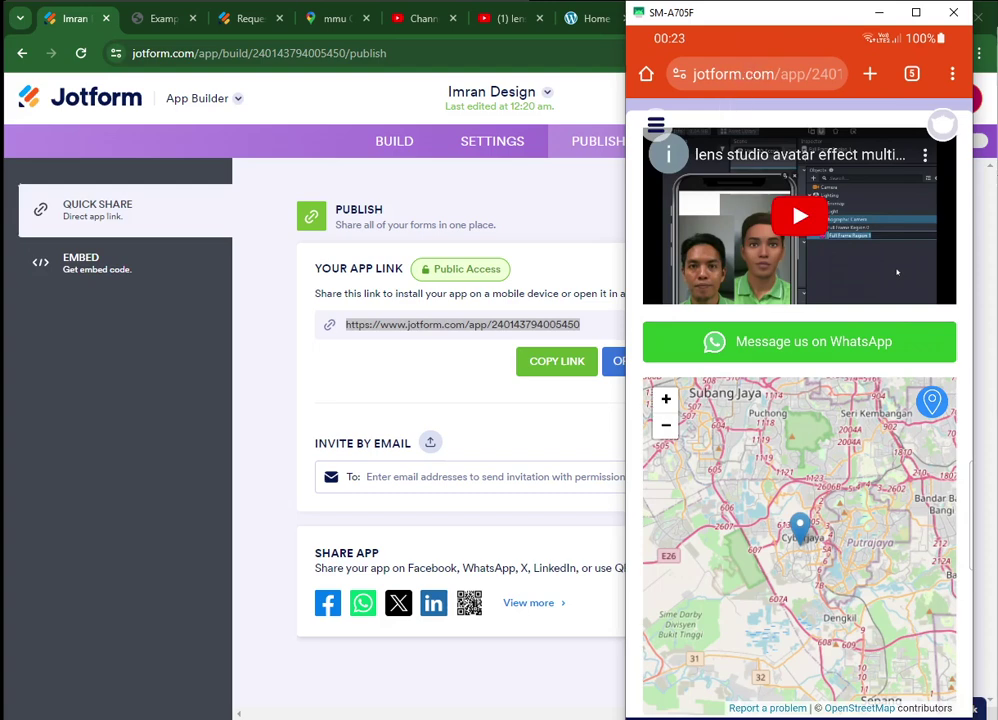
Check the phone's recent apps and locate the installed Jotform app's icon among the phone's apps.
key(alt+s)
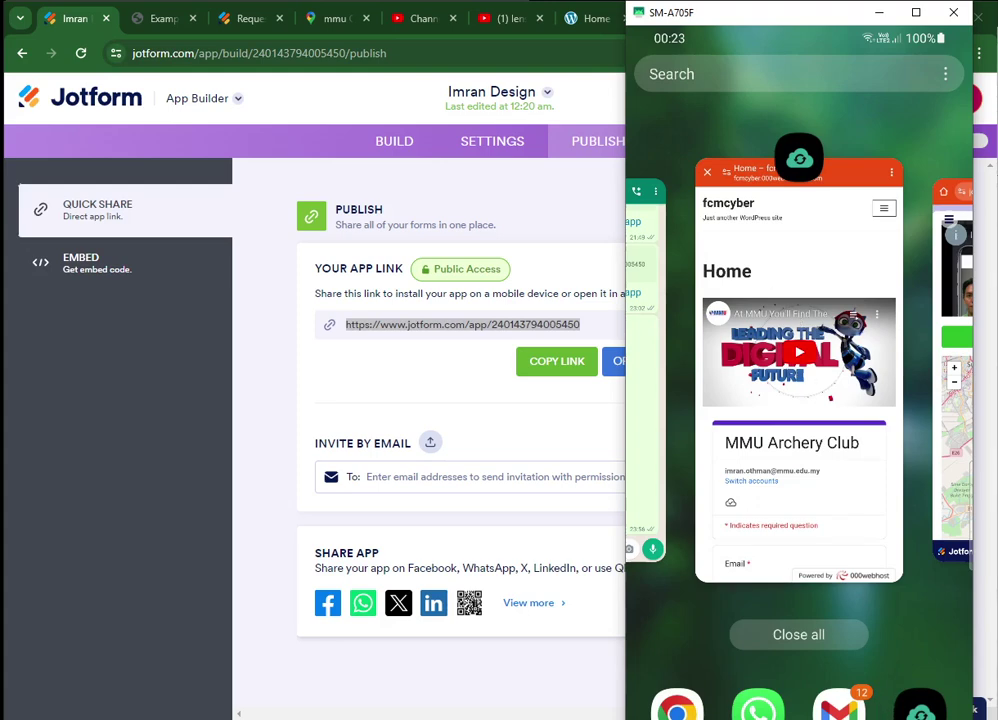
key(alt+s)
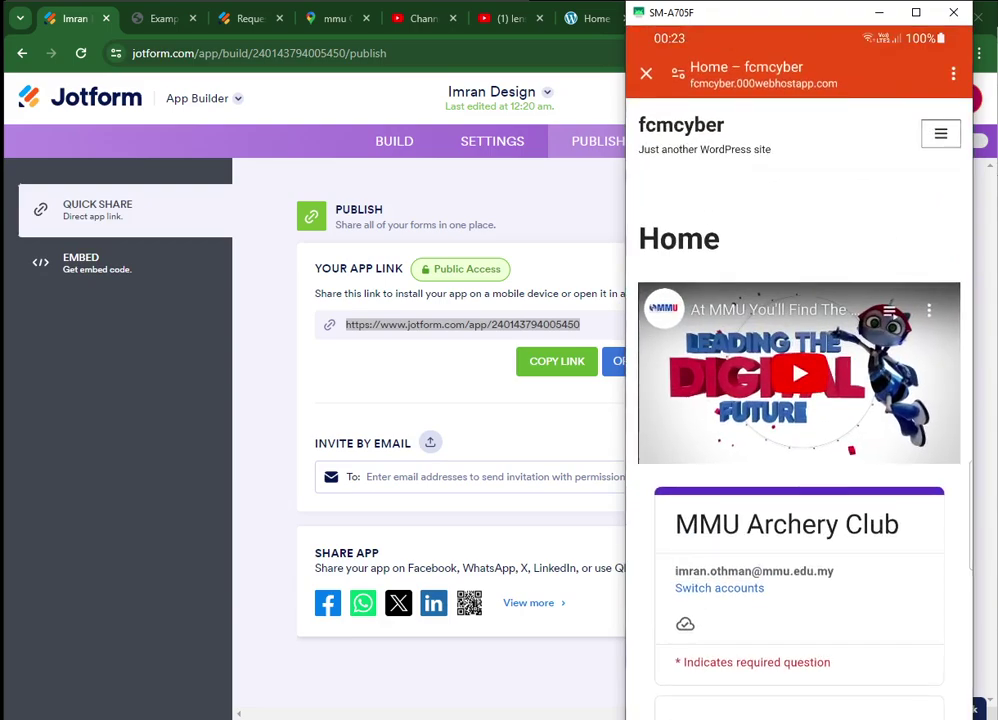
key(alt+h)
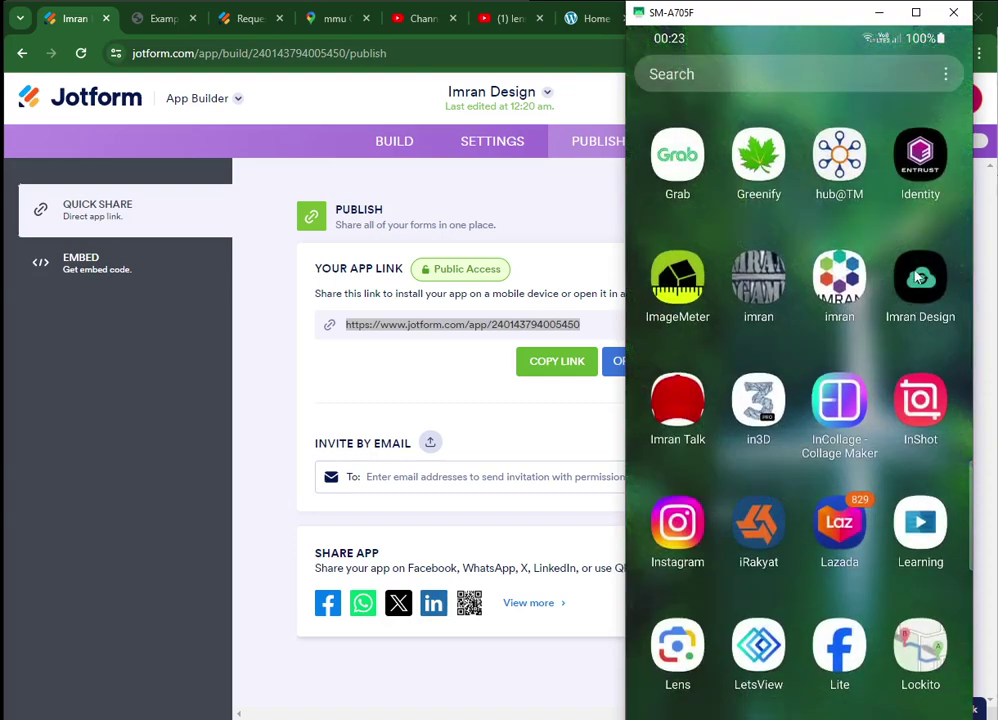
click(751, 325)
Return to the Jotform App Builder and reopen the App Name & Icon settings.
click(278, 428)
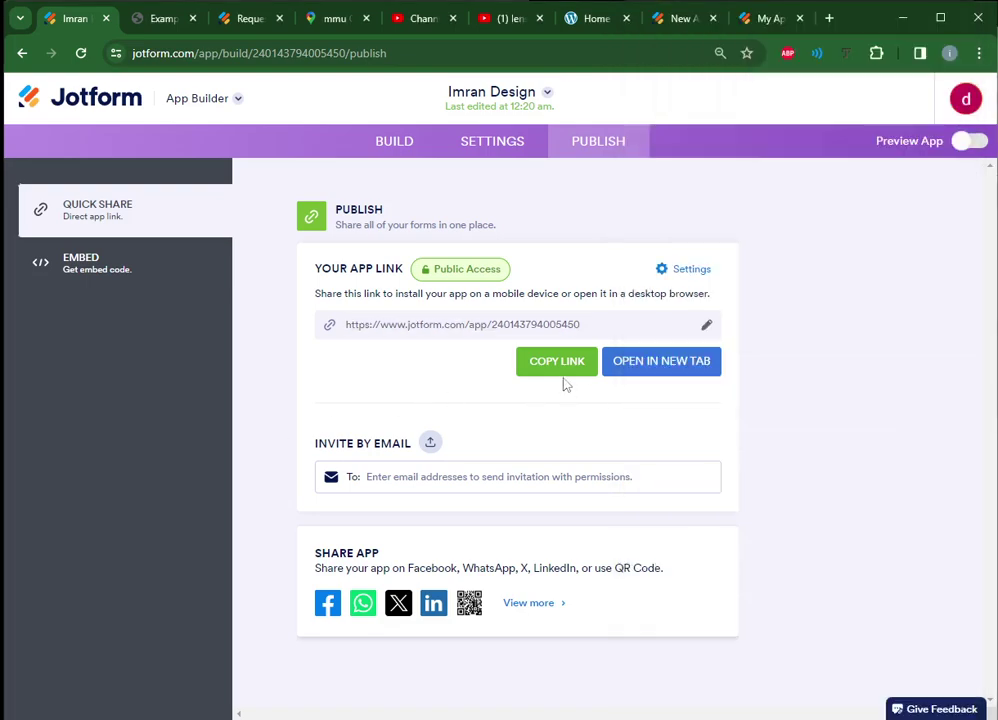
click(493, 148)
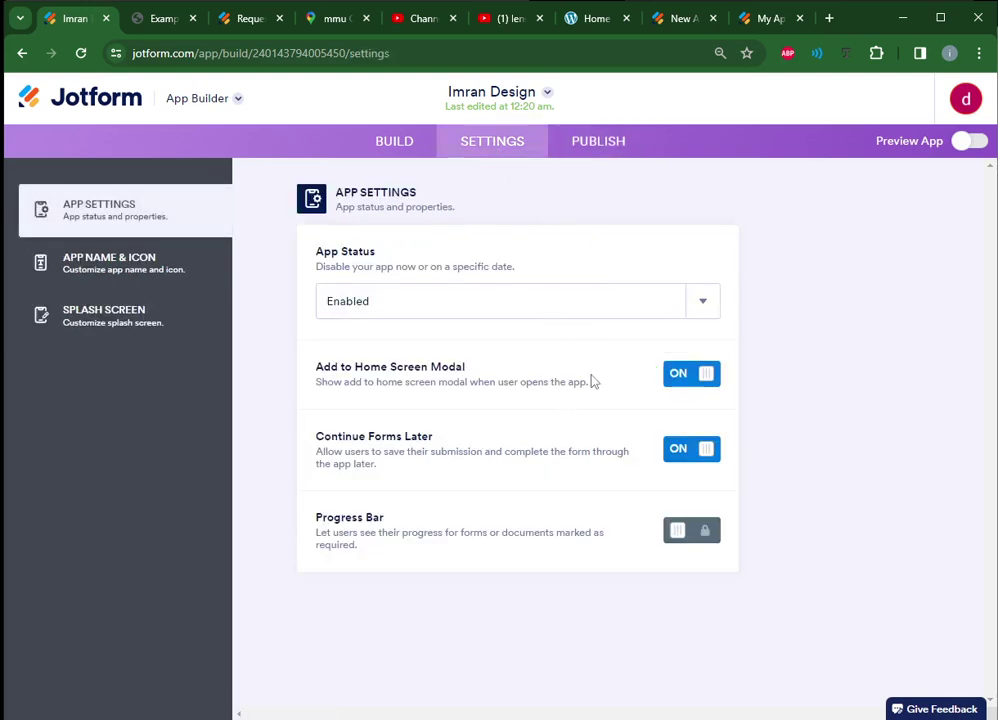
click(161, 285)
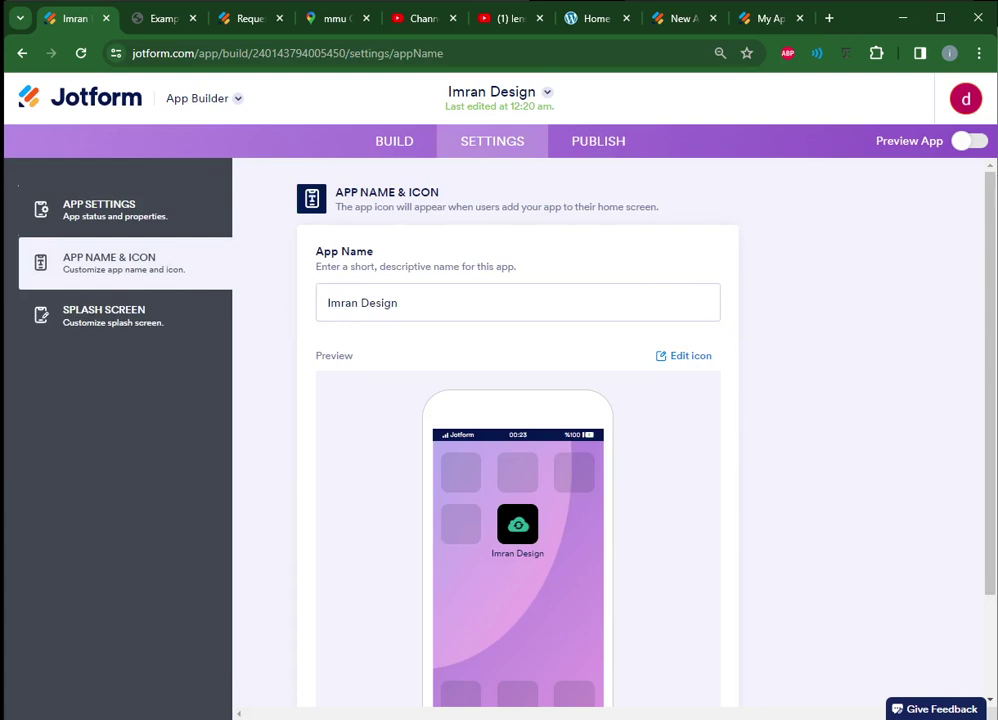